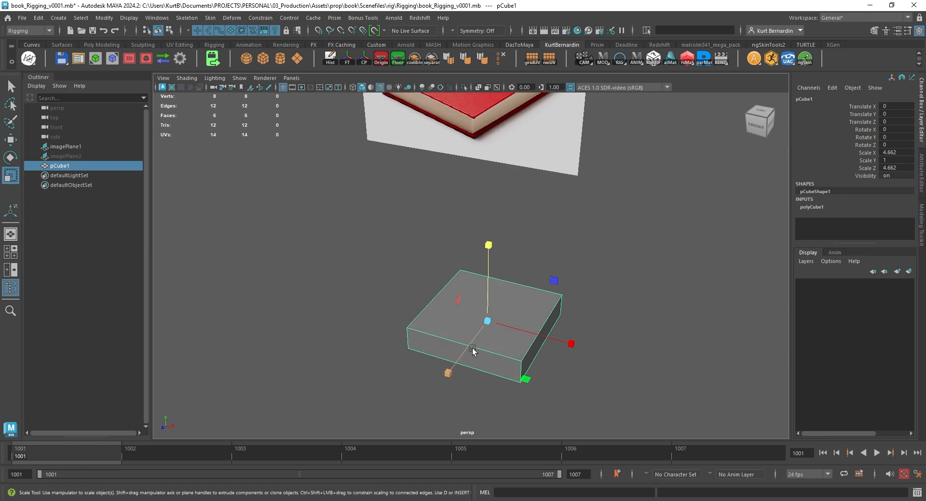
# Scale the cube to 6.412 in X and 8.28 in Z to give it the proportions of a closed book
pyautogui.moveTo(470, 346); pyautogui.dragTo(452, 368)
pyautogui.press('f')
pyautogui.scroll(-3, 512, 303)
pyautogui.keyDown('alt'); pyautogui.moveTo(527, 282); pyautogui.dragTo(496, 264); pyautogui.keyUp('alt')
pyautogui.keyDown('ctrl'); pyautogui.moveTo(471, 180); pyautogui.dragTo(471, 149); pyautogui.keyUp('ctrl')
# Extrude the cube's three page-side faces together with an offset of 0.1, leaving out the spine face
pyautogui.moveTo(456, 226); pyautogui.dragTo(453, 259, button='right')
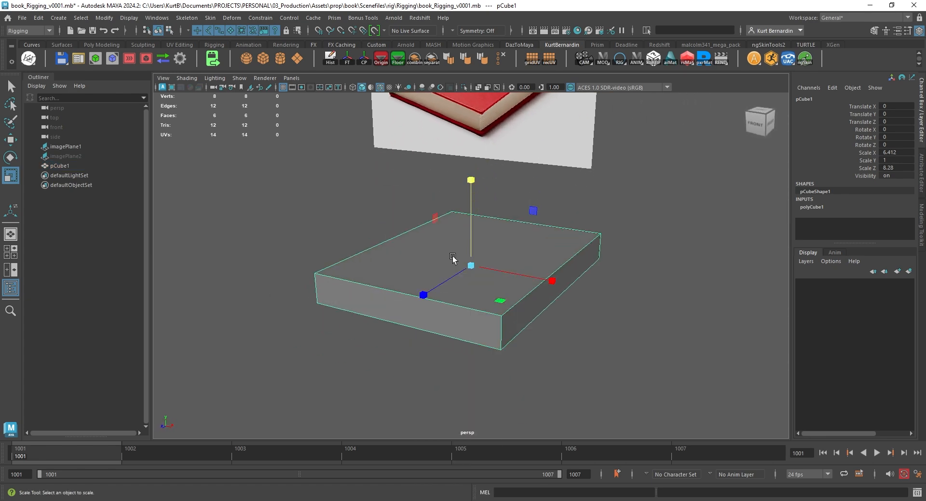
pyautogui.click(392, 313)
pyautogui.press('q')
pyautogui.keyDown('shift'); pyautogui.click(541, 293); pyautogui.keyUp('shift')
pyautogui.keyDown('alt'); pyautogui.moveTo(635, 304); pyautogui.dragTo(519, 283); pyautogui.keyUp('alt')
pyautogui.keyDown('shift'); pyautogui.click(518, 283); pyautogui.keyUp('shift')
pyautogui.keyDown('alt'); pyautogui.moveTo(378, 277); pyautogui.dragTo(531, 271); pyautogui.keyUp('alt')
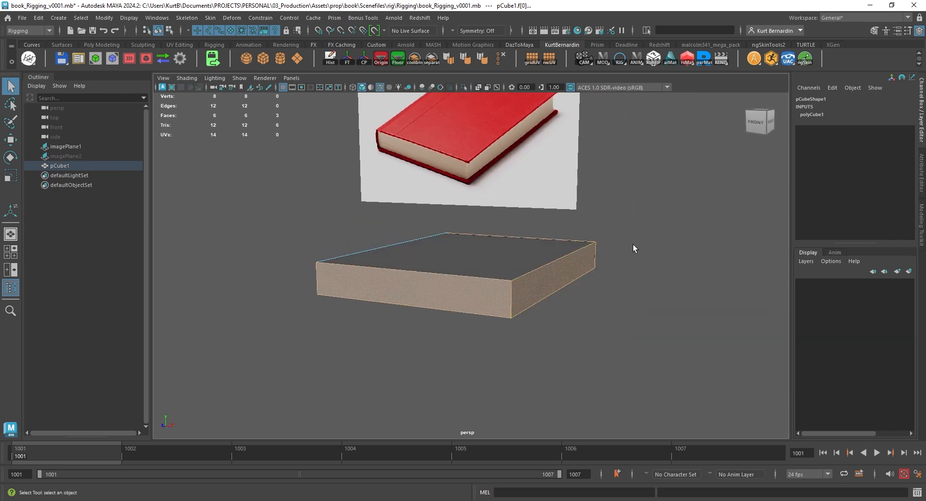
pyautogui.keyDown('shift'); pyautogui.moveTo(634, 245); pyautogui.dragTo(624, 272, button='right'); pyautogui.keyUp('shift')
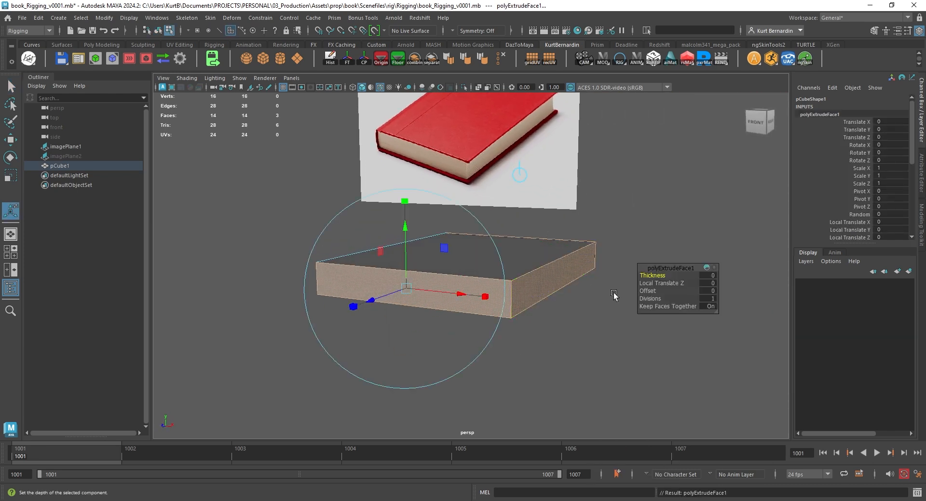
pyautogui.click(708, 290)
pyautogui.write('.1')
pyautogui.press('Return')
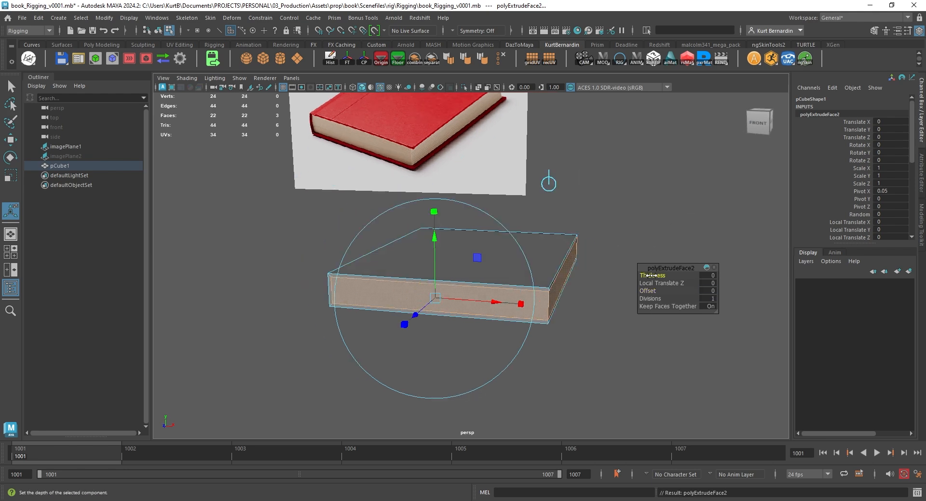
# Extrude the inset page faces again with a thickness of -0.1 so the cover overhangs the page block
pyautogui.moveTo(648, 274); pyautogui.dragTo(650, 271)
pyautogui.keyDown('alt'); pyautogui.moveTo(574, 241); pyautogui.dragTo(527, 275); pyautogui.keyUp('alt')
pyautogui.click(710, 277)
pyautogui.write('-.')
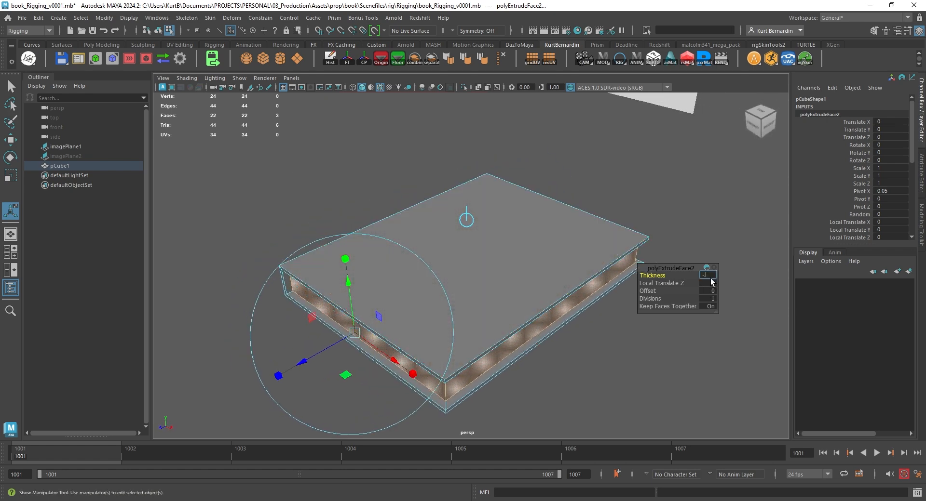
pyautogui.write('1')
pyautogui.press('Return')
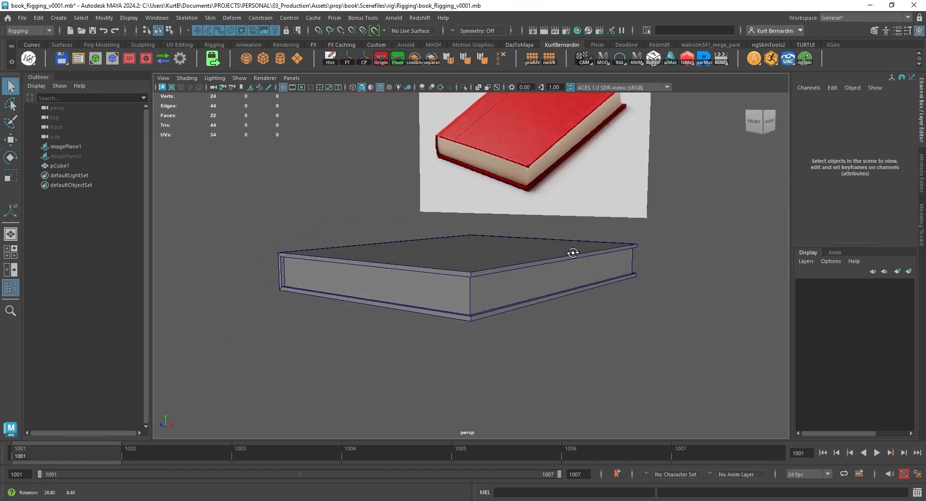
pyautogui.keyDown('alt'); pyautogui.moveTo(572, 253); pyautogui.dragTo(626, 246); pyautogui.keyUp('alt')
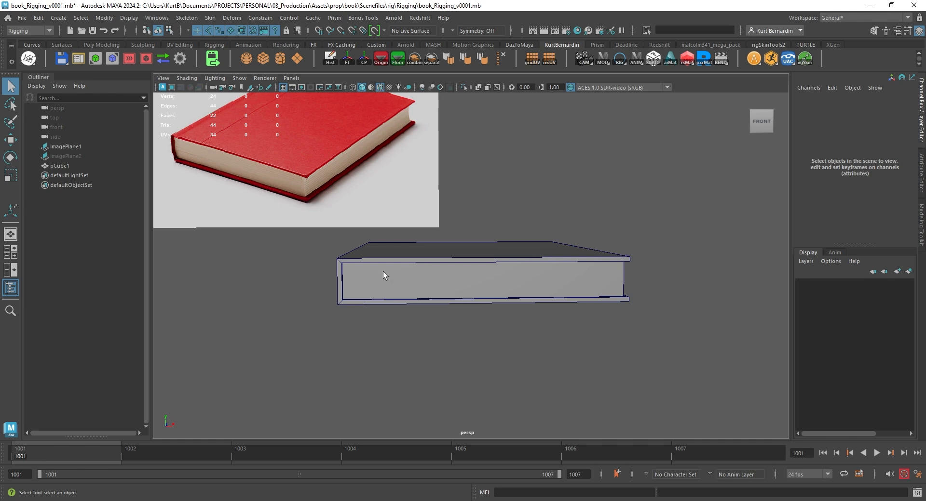
# Cut three vertical edge lines through the book near its spine in the front view
pyautogui.keyDown('alt'); pyautogui.moveTo(383, 271); pyautogui.dragTo(430, 270); pyautogui.keyUp('alt')
pyautogui.click(430, 270)
pyautogui.press('space')
pyautogui.press('space')
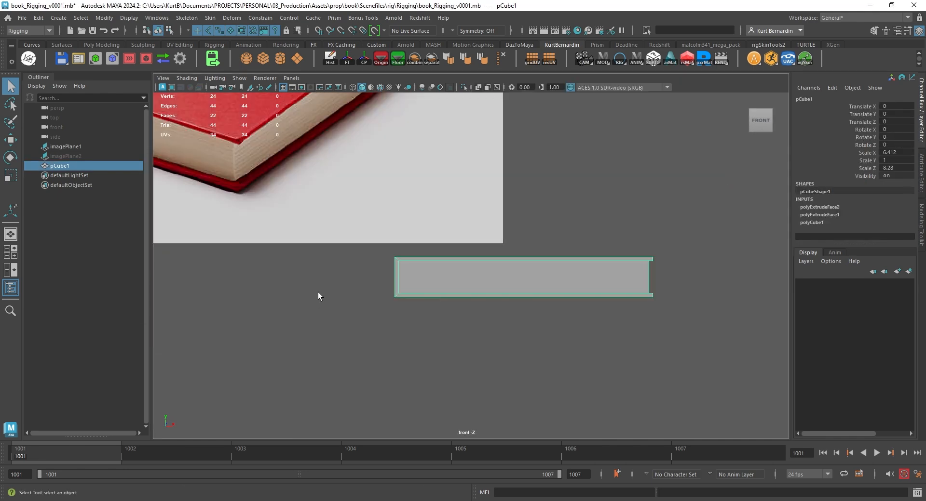
pyautogui.keyDown('alt'); pyautogui.moveTo(318, 292); pyautogui.dragTo(398, 269, button='right'); pyautogui.keyUp('alt')
pyautogui.keyDown('alt'); pyautogui.moveTo(362, 288); pyautogui.dragTo(487, 261, button='middle'); pyautogui.keyUp('alt')
pyautogui.keyDown('alt'); pyautogui.moveTo(464, 250); pyautogui.dragTo(474, 247, button='right'); pyautogui.keyUp('alt')
pyautogui.keyDown('alt'); pyautogui.moveTo(474, 247); pyautogui.dragTo(489, 293, button='middle'); pyautogui.keyUp('alt')
pyautogui.keyDown('alt'); pyautogui.moveTo(488, 293); pyautogui.dragTo(355, 224, button='right'); pyautogui.keyUp('alt')
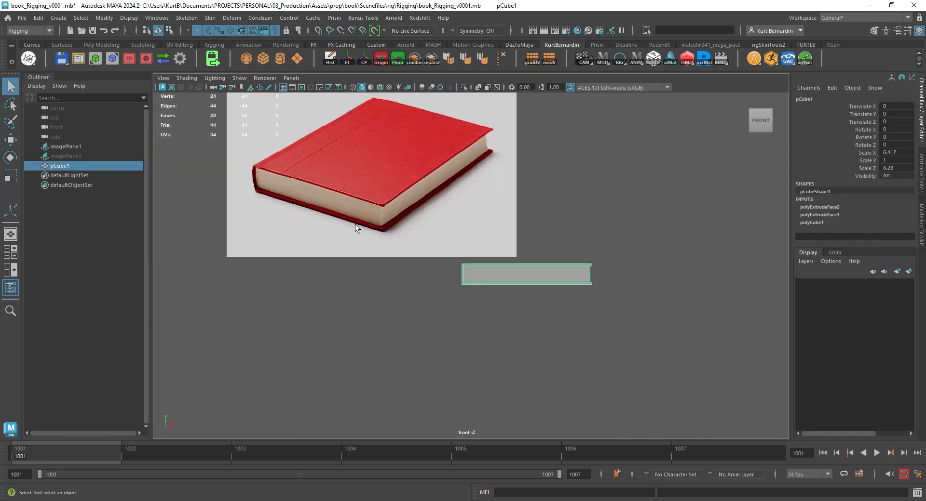
pyautogui.scroll(4, 470, 284)
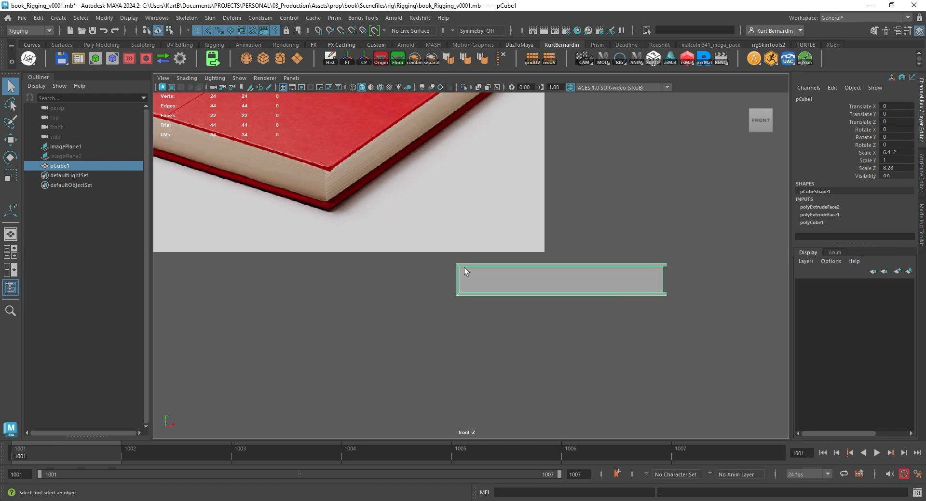
pyautogui.keyDown('shift'); pyautogui.moveTo(482, 213); pyautogui.dragTo(449, 217, button='right'); pyautogui.keyUp('shift')
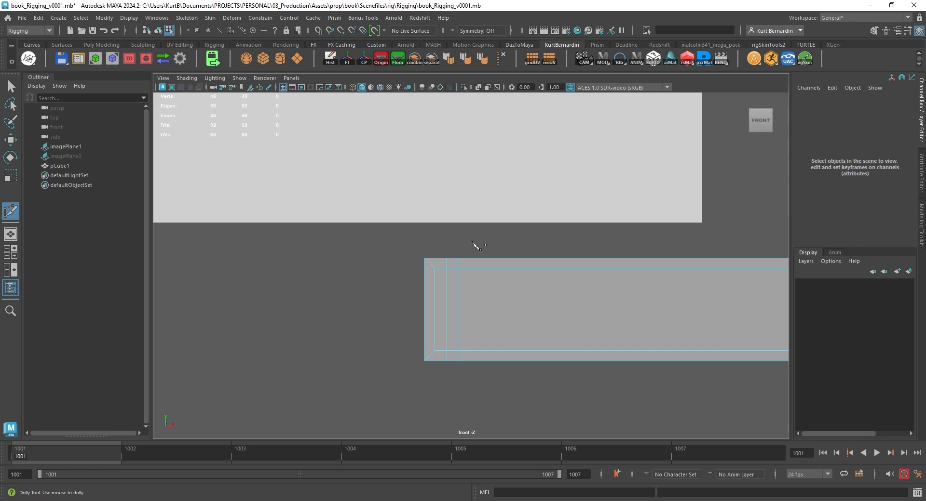
pyautogui.scroll(2, 466, 297)
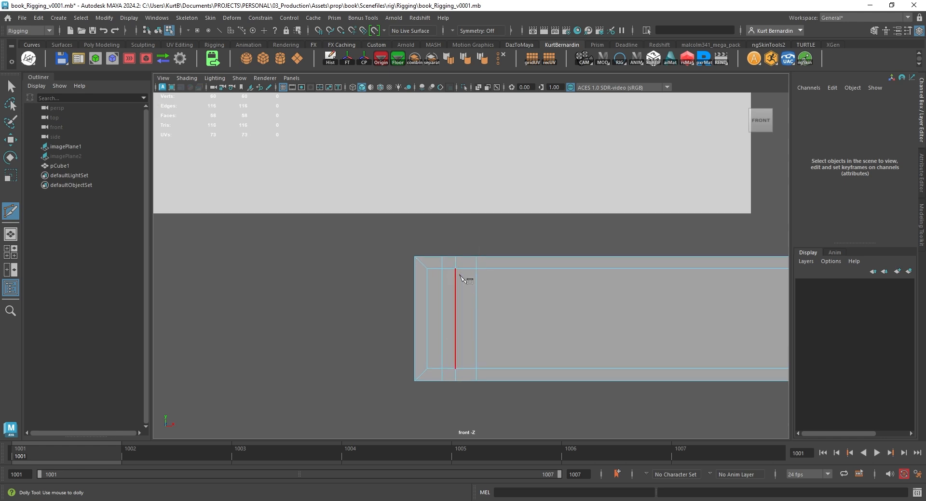
# Scale the outer top and bottom vertices of the middle cut inward vertically to form the cover's hinge grooves
pyautogui.press('w')
pyautogui.moveTo(462, 226); pyautogui.dragTo(429, 226, button='right')
pyautogui.moveTo(458, 258); pyautogui.dragTo(458, 259)
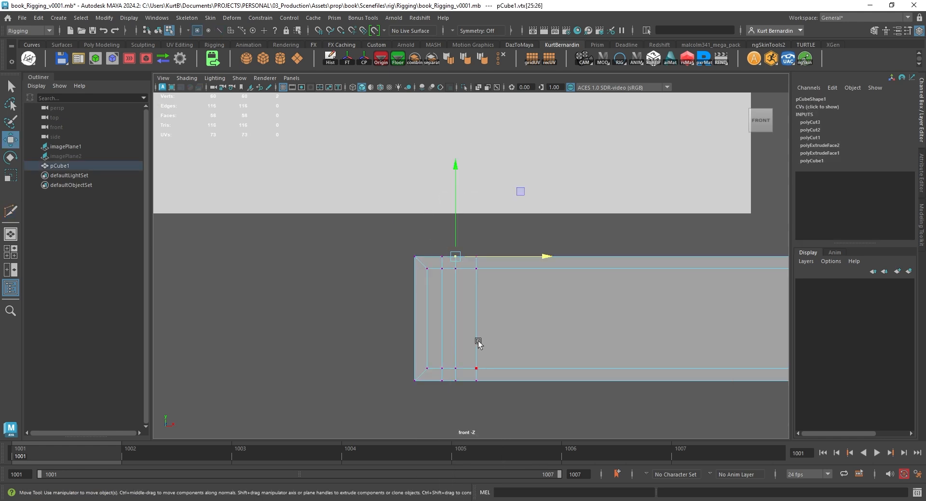
pyautogui.keyDown('shift'); pyautogui.moveTo(463, 387); pyautogui.dragTo(464, 387); pyautogui.keyUp('shift')
pyautogui.press('e')
pyautogui.press('r')
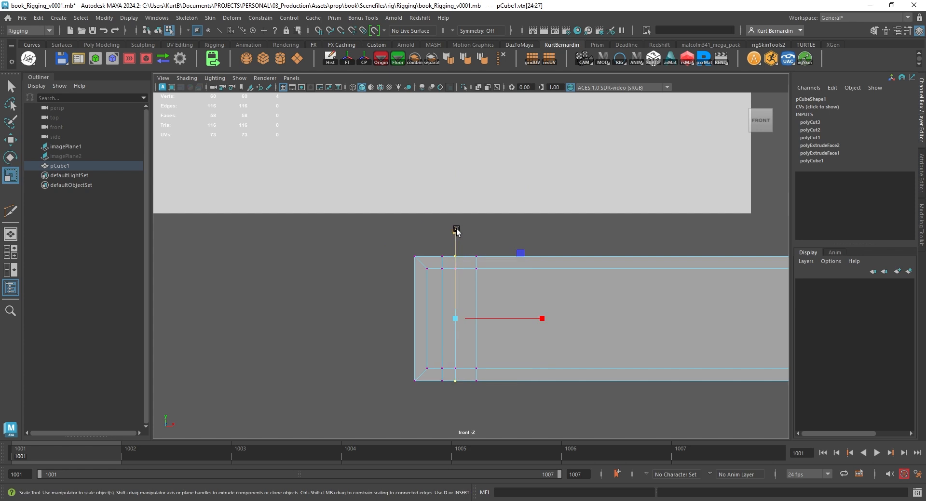
pyautogui.moveTo(455, 232); pyautogui.dragTo(468, 392)
# Shift the vertex columns on both sides of the hinge groove slightly toward the spine
pyautogui.press('w')
pyautogui.moveTo(507, 315); pyautogui.dragTo(502, 310)
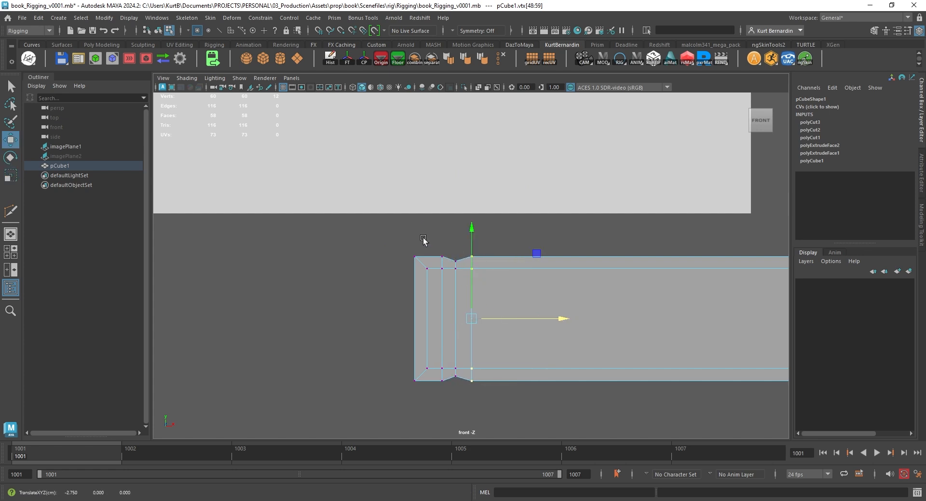
pyautogui.moveTo(431, 243); pyautogui.dragTo(460, 307)
pyautogui.moveTo(450, 385); pyautogui.dragTo(450, 384)
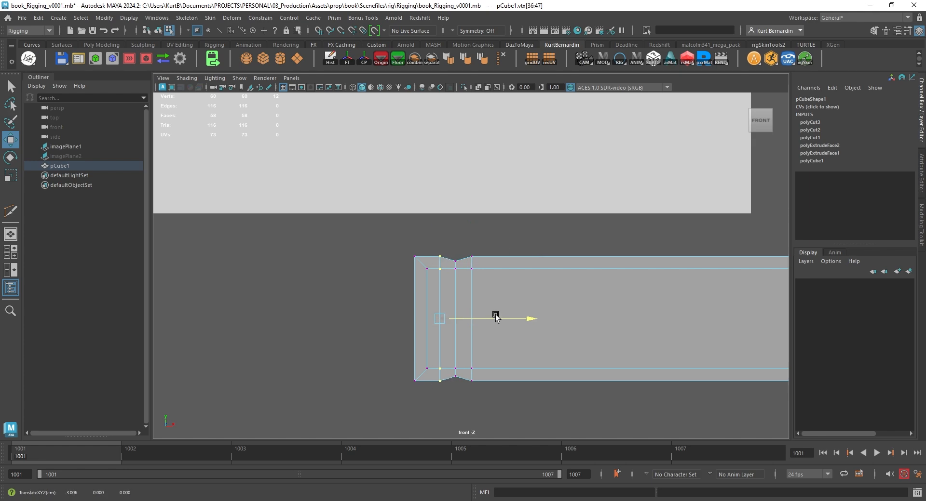
pyautogui.scroll(-5, 512, 297)
# Review the grooved book in the perspective view with the wireframe overlay turned off
pyautogui.press('space')
pyautogui.press('space')
pyautogui.moveTo(568, 246); pyautogui.dragTo(632, 167, button='right')
pyautogui.click(622, 166)
pyautogui.keyDown('alt'); pyautogui.moveTo(410, 232); pyautogui.dragTo(390, 323); pyautogui.keyUp('alt')
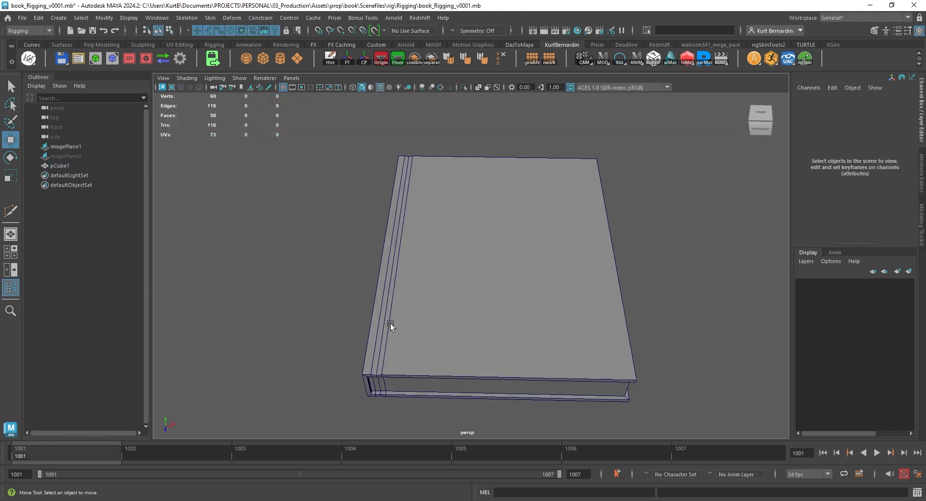
pyautogui.click(381, 87)
pyautogui.moveTo(455, 269)
pyautogui.keyDown('alt'); pyautogui.mouseDown()
pyautogui.moveTo(465, 232)
pyautogui.moveTo(449, 242)
pyautogui.mouseUp(); pyautogui.keyUp('alt')
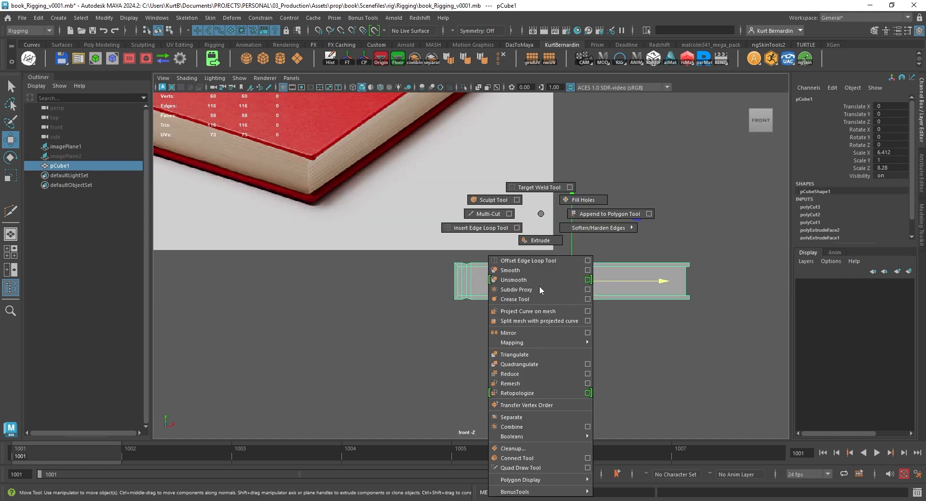
# Insert three evenly spaced edge loops along the book's thickness with the multiple edge loops option
pyautogui.keyDown('shift'); pyautogui.moveTo(539, 286); pyautogui.dragTo(502, 227, button='right'); pyautogui.keyUp('shift')
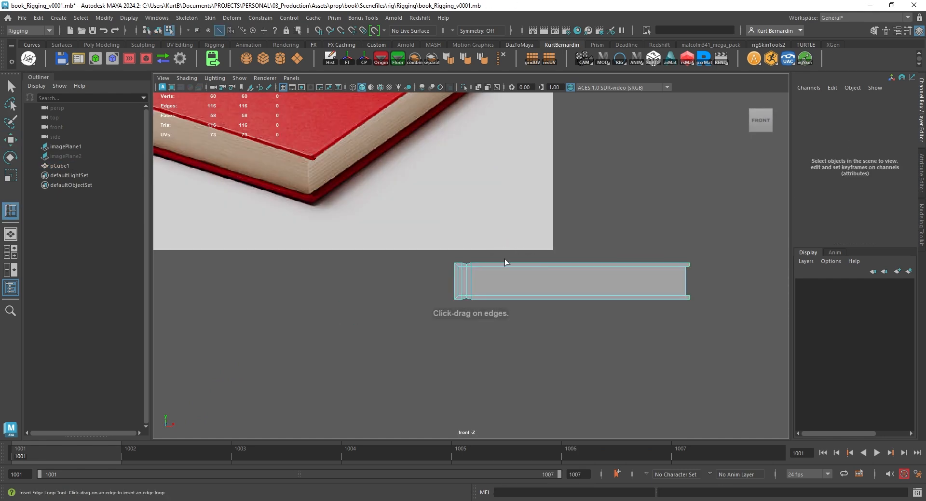
pyautogui.scroll(2, 504, 259)
pyautogui.keyDown('alt'); pyautogui.moveTo(508, 268); pyautogui.dragTo(395, 275, button='middle'); pyautogui.keyUp('alt')
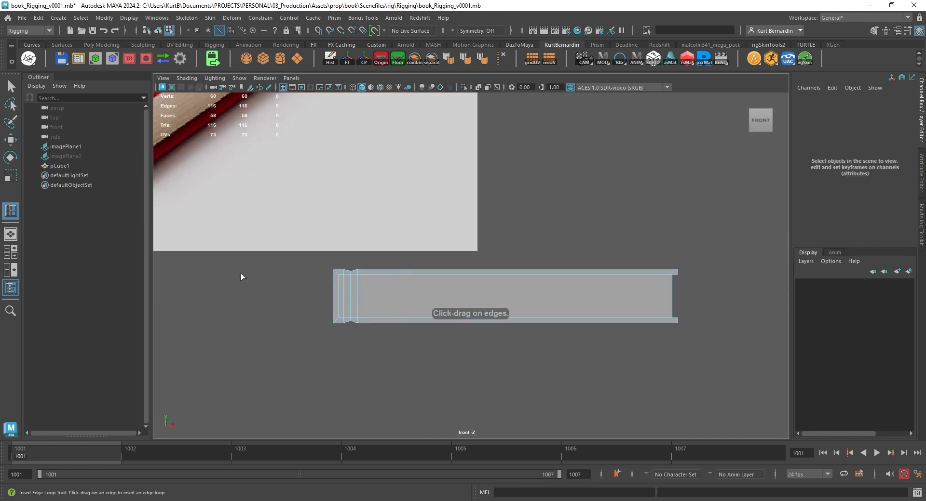
pyautogui.doubleClick(12, 209)
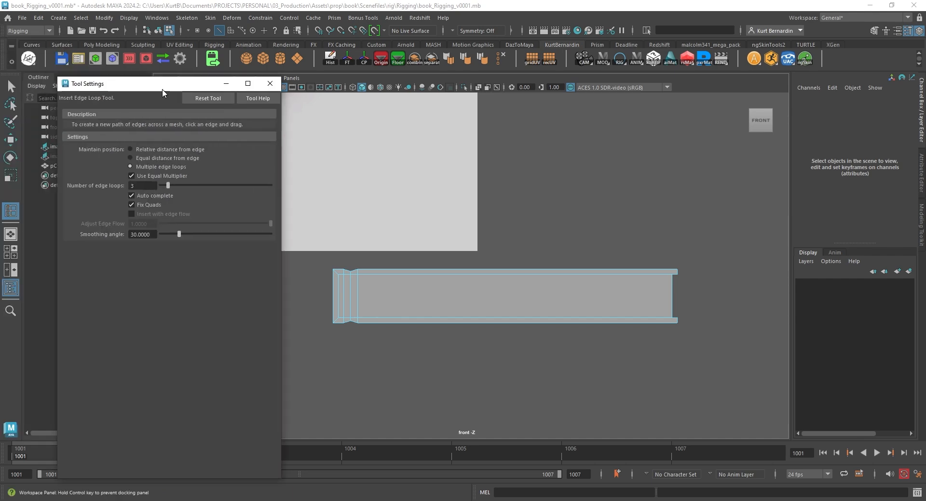
pyautogui.moveTo(161, 89); pyautogui.dragTo(148, 105)
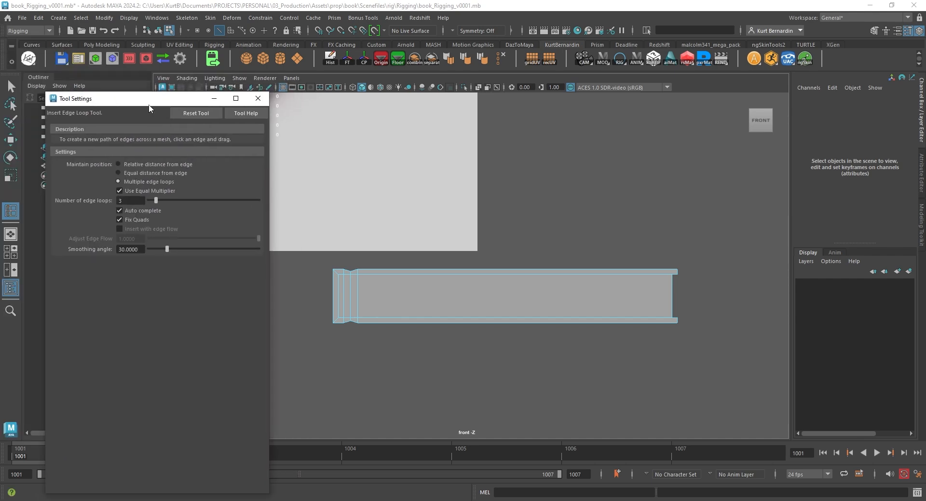
pyautogui.click(351, 292)
# Move the new edge loops slightly toward the spine side to curve the spine and the opposite page edge
pyautogui.press('w')
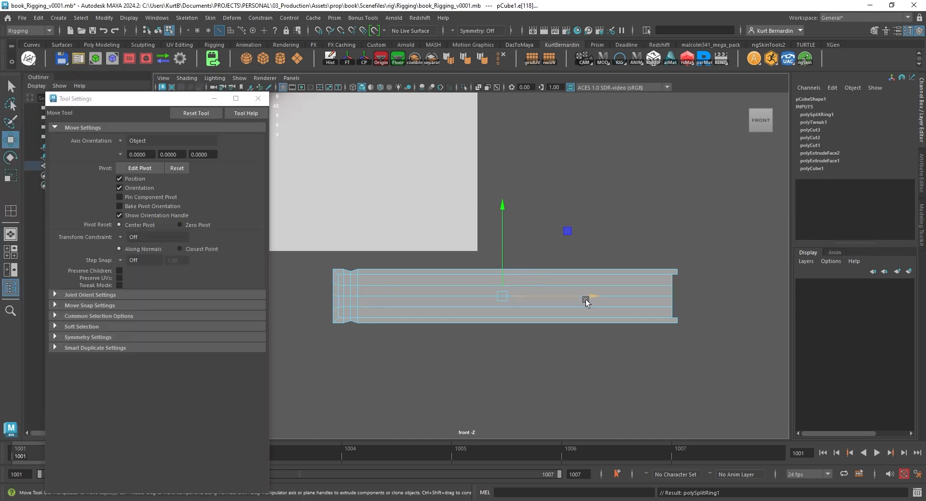
pyautogui.moveTo(599, 296); pyautogui.dragTo(596, 295)
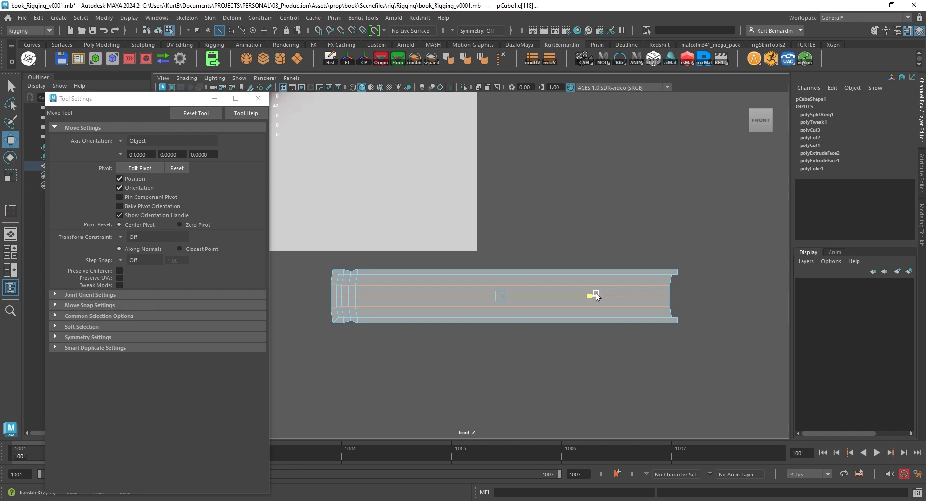
pyautogui.doubleClick(611, 295)
pyautogui.moveTo(427, 226); pyautogui.dragTo(478, 208, button='right')
pyautogui.press('space')
pyautogui.press('space')
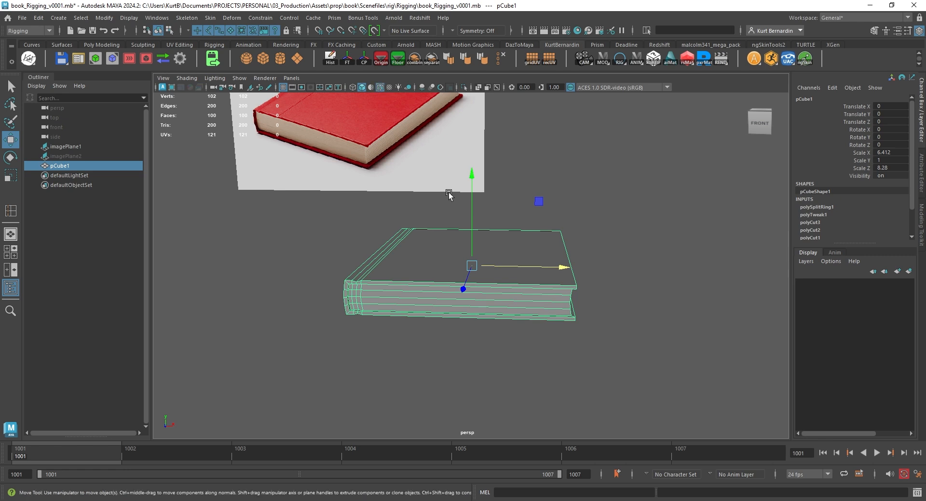
pyautogui.keyDown('alt'); pyautogui.moveTo(448, 193); pyautogui.dragTo(483, 206); pyautogui.keyUp('alt')
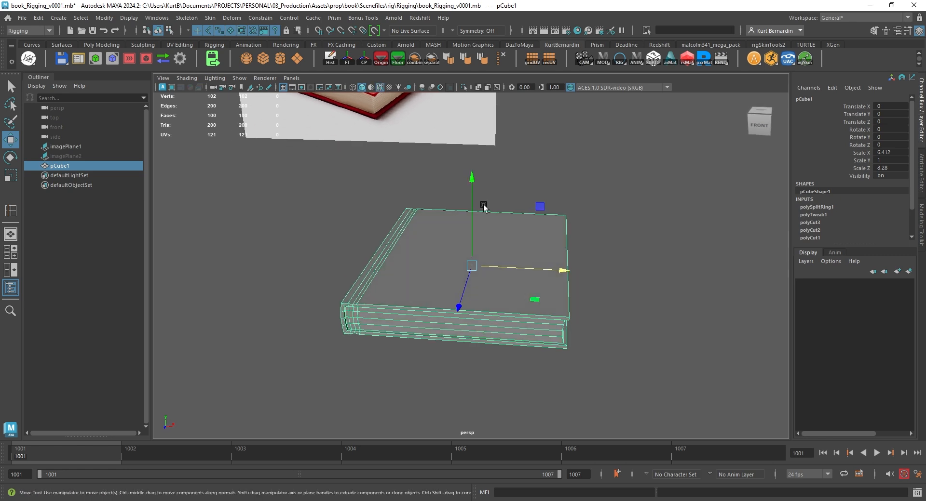
# Switch to the UV Editing workspace and create a camera-based UV projection for the book
pyautogui.click(843, 18)
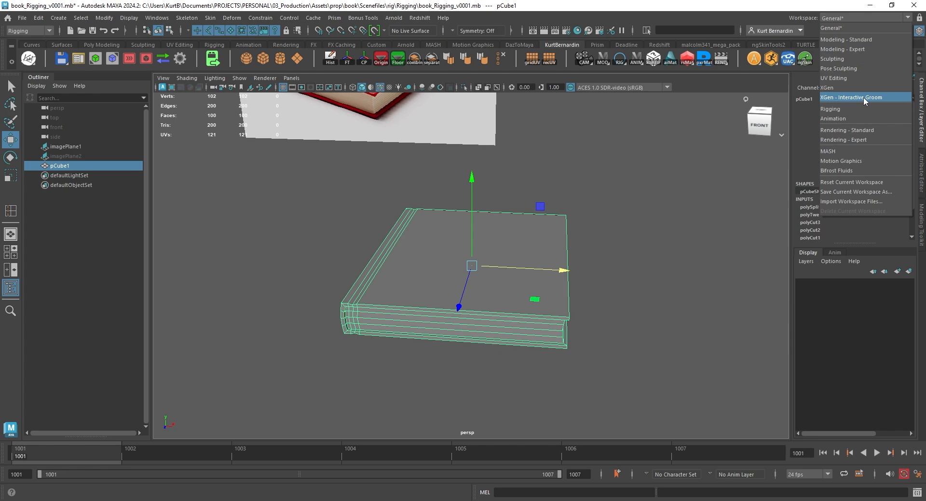
pyautogui.click(859, 77)
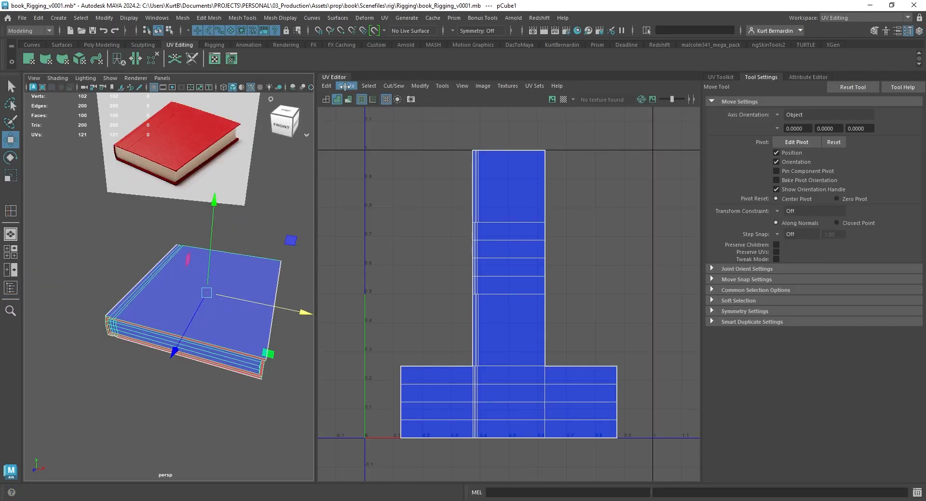
pyautogui.click(346, 86)
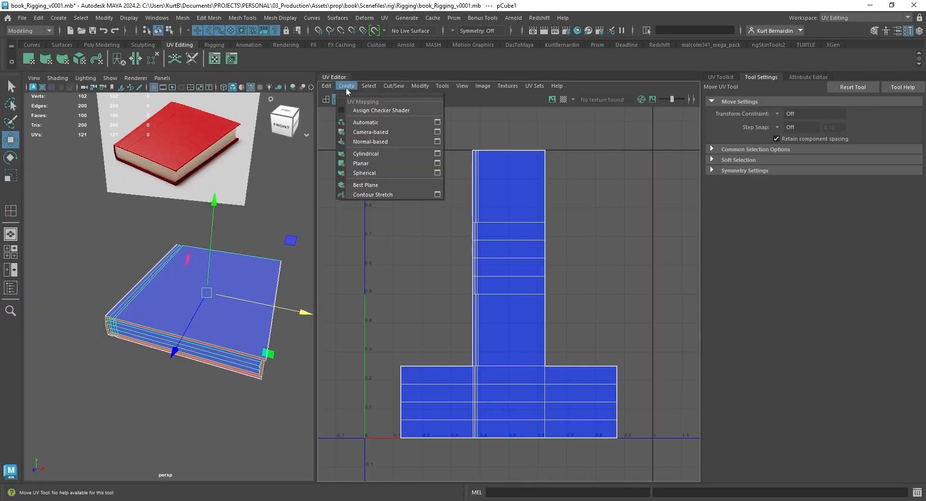
pyautogui.click(371, 131)
# Select the edge loops where the page block meets the inside of the cover
pyautogui.moveTo(189, 226); pyautogui.dragTo(211, 185, button='right')
pyautogui.scroll(5, 207, 297)
pyautogui.keyDown('alt'); pyautogui.moveTo(207, 297); pyautogui.dragTo(213, 210); pyautogui.keyUp('alt')
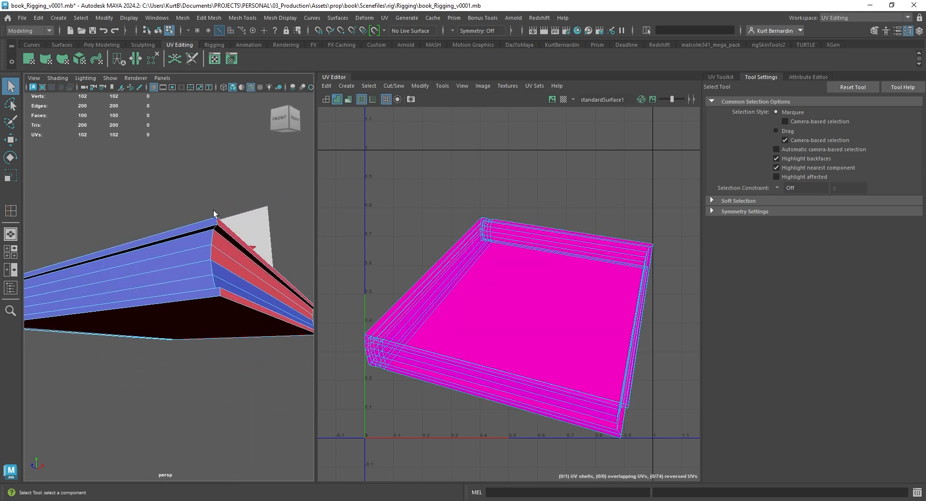
pyautogui.click(184, 240)
pyautogui.keyDown('alt'); pyautogui.moveTo(184, 239); pyautogui.dragTo(114, 296); pyautogui.keyUp('alt')
pyautogui.click(207, 316)
pyautogui.moveTo(114, 296)
pyautogui.keyDown('alt'); pyautogui.mouseDown(button='middle')
pyautogui.moveTo(129, 314)
pyautogui.moveTo(122, 300)
pyautogui.mouseUp(button='middle'); pyautogui.keyUp('alt')
pyautogui.scroll(3, 135, 310)
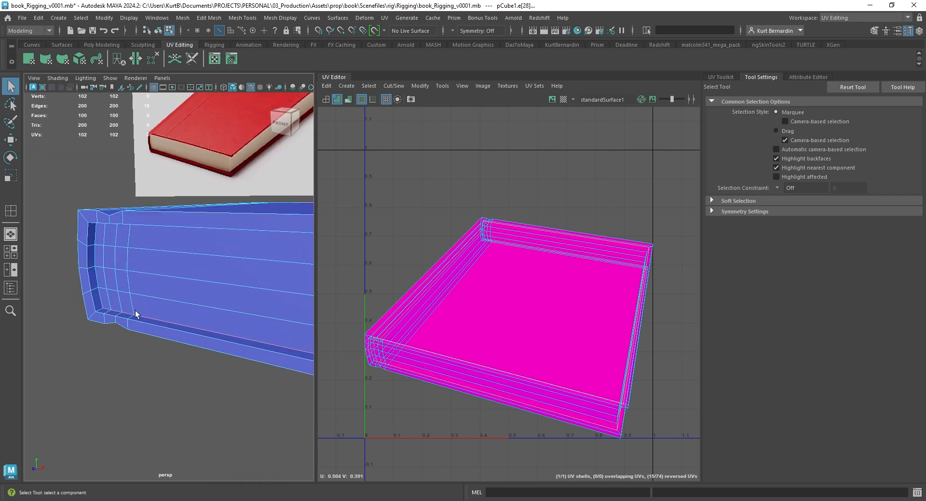
# Add the remaining edges at the spine ends of the page block and cut the UVs along the selected seam
pyautogui.keyDown('shift'); pyautogui.doubleClick(100, 299); pyautogui.keyUp('shift')
pyautogui.scroll(-5, 102, 304)
pyautogui.keyDown('alt'); pyautogui.moveTo(102, 306); pyautogui.dragTo(237, 298); pyautogui.keyUp('alt')
pyautogui.scroll(5, 239, 298)
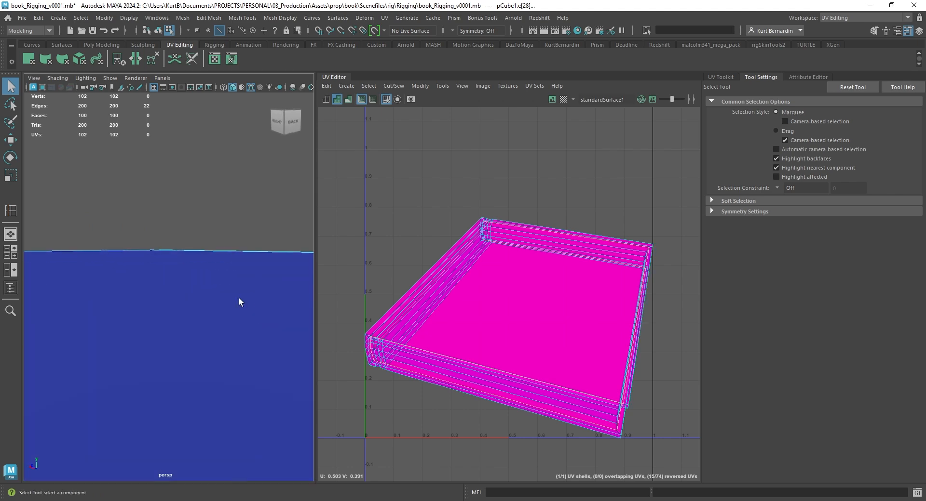
pyautogui.scroll(-2, 246, 290)
pyautogui.scroll(-2, 246, 291)
pyautogui.keyDown('alt'); pyautogui.moveTo(246, 291); pyautogui.dragTo(129, 295, button='middle'); pyautogui.keyUp('alt')
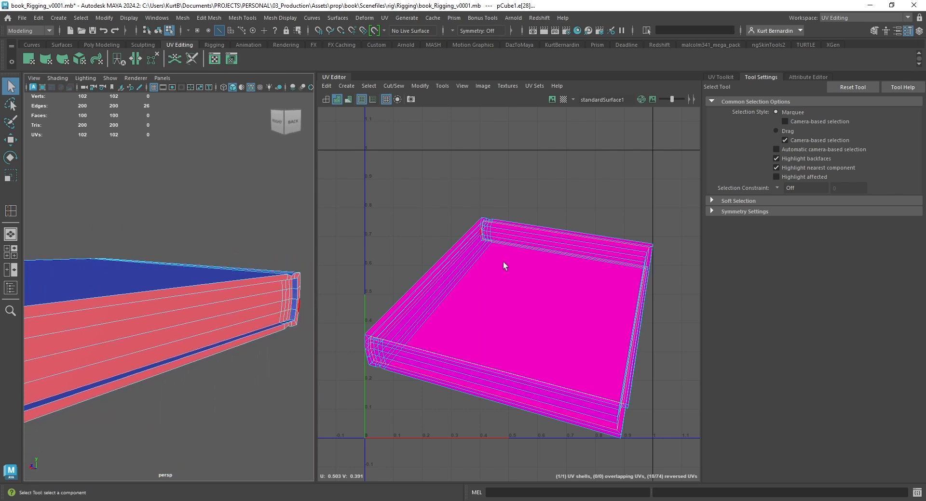
pyautogui.keyDown('shift'); pyautogui.moveTo(525, 223); pyautogui.dragTo(557, 214, button='right'); pyautogui.keyUp('shift')
# Move the cover's UV shell away from the page block's shell so the two no longer overlap
pyautogui.press('w')
pyautogui.click(510, 304)
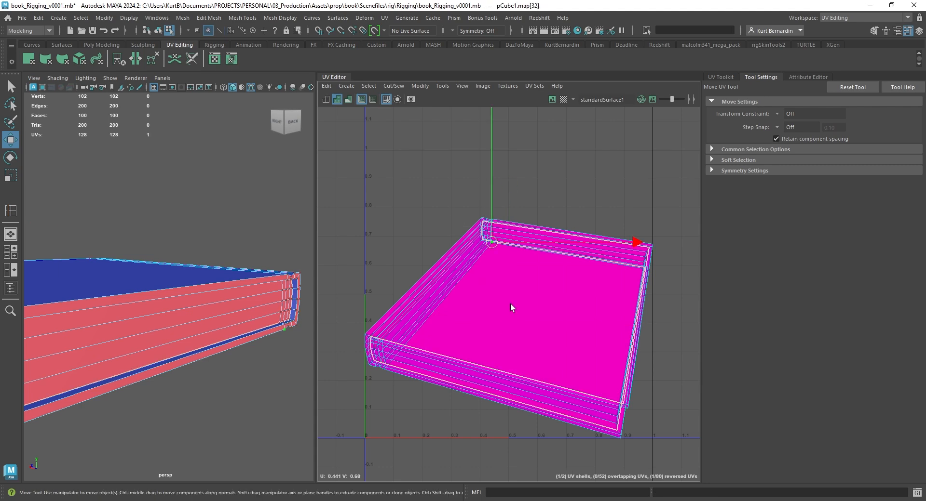
pyautogui.doubleClick(511, 304)
pyautogui.press('a')
pyautogui.moveTo(510, 319); pyautogui.dragTo(362, 213)
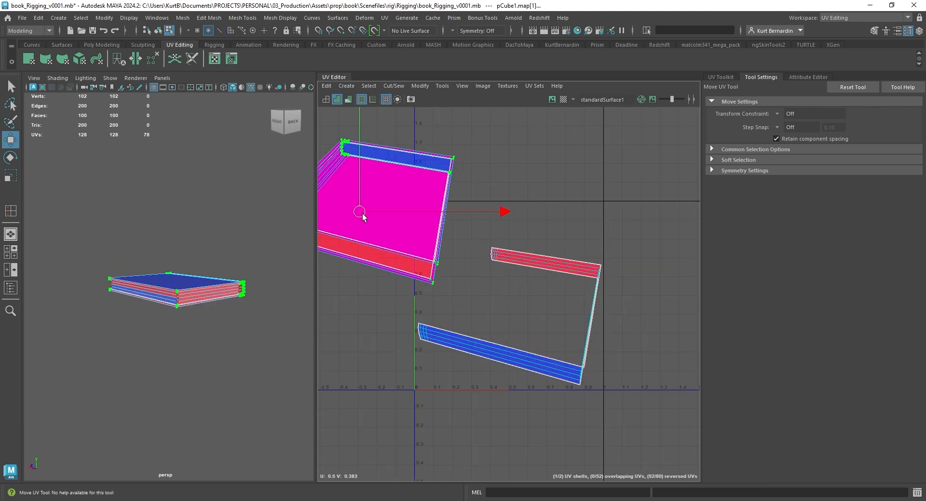
# Unfold the page block's UV shell, rotate the strip to roughly horizontal and move it down clear of the cover's shell
pyautogui.doubleClick(585, 272)
pyautogui.keyDown('alt'); pyautogui.moveTo(603, 278); pyautogui.dragTo(580, 235, button='middle'); pyautogui.keyUp('alt')
pyautogui.keyDown('shift'); pyautogui.moveTo(621, 205); pyautogui.dragTo(532, 208, button='right'); pyautogui.keyUp('shift')
pyautogui.press('e')
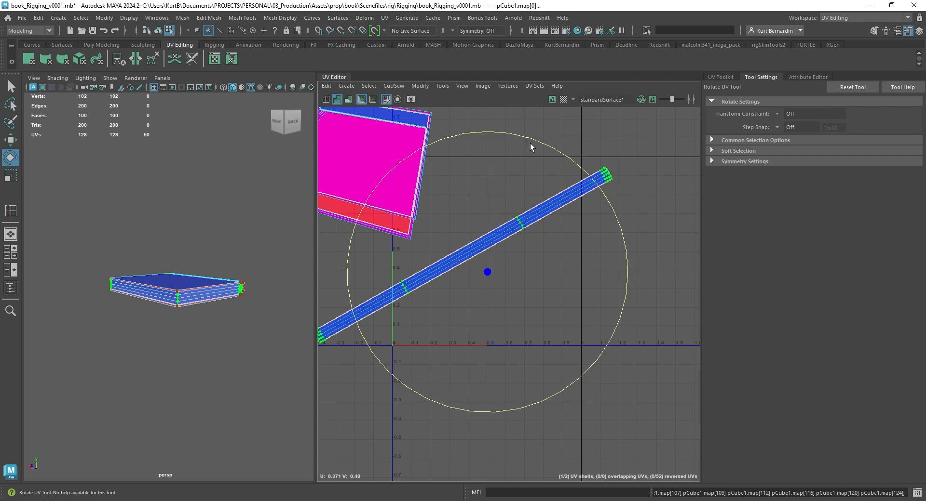
pyautogui.moveTo(530, 143); pyautogui.dragTo(603, 168)
pyautogui.press('w')
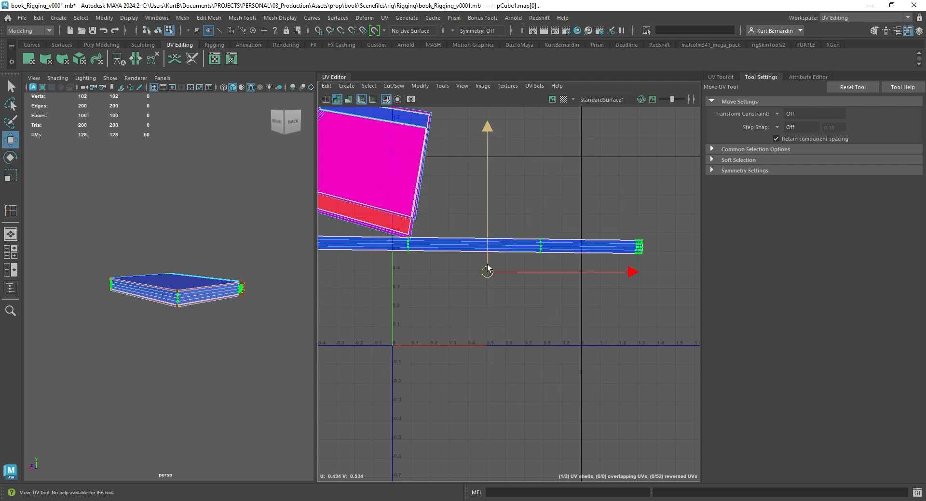
pyautogui.moveTo(626, 249); pyautogui.dragTo(640, 328)
# Unfold the cover's UV shell and move it above the page block strip
pyautogui.keyDown('alt'); pyautogui.moveTo(479, 262); pyautogui.dragTo(534, 302, button='middle'); pyautogui.keyUp('alt')
pyautogui.moveTo(457, 178); pyautogui.dragTo(381, 153, button='right')
pyautogui.click(481, 179)
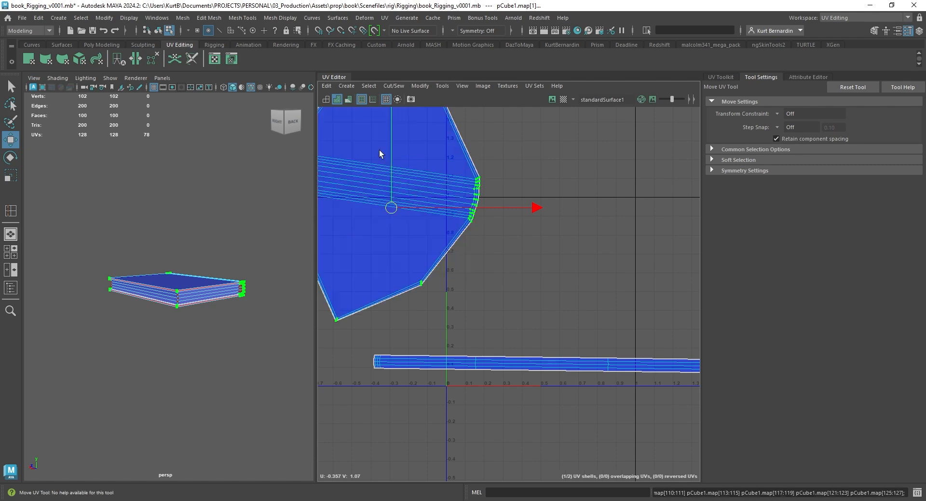
pyautogui.scroll(-2, 398, 202)
pyautogui.moveTo(395, 204); pyautogui.dragTo(537, 207)
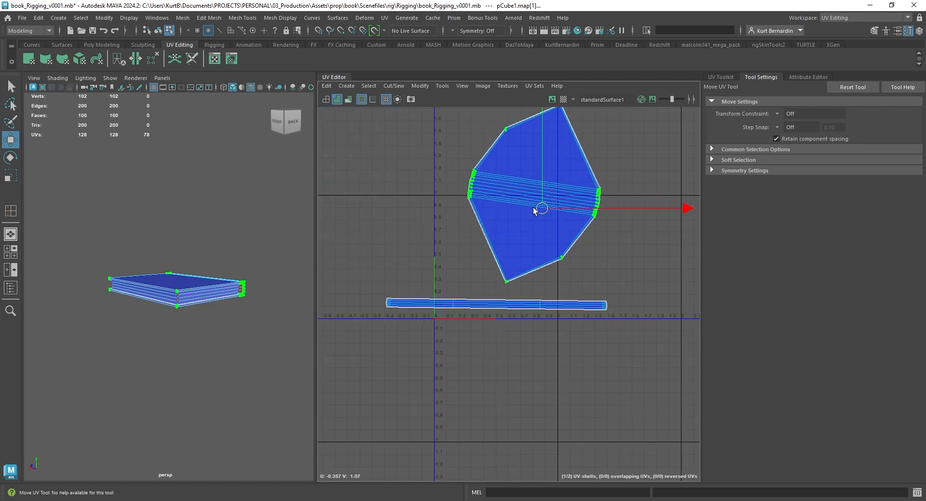
# Select the short edges at all corners of the cover boards, checking their location on the 3D model
pyautogui.scroll(3, 554, 231)
pyautogui.moveTo(520, 253); pyautogui.dragTo(520, 226, button='right')
pyautogui.scroll(3, 518, 270)
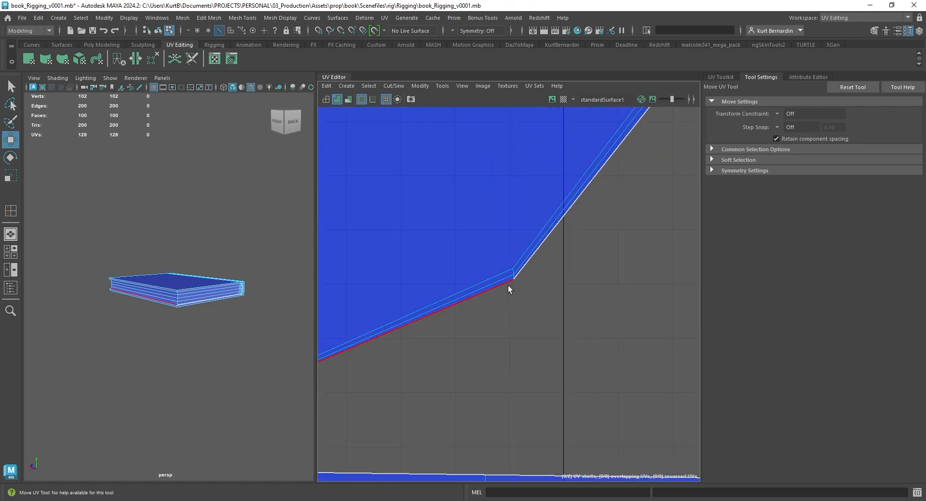
pyautogui.click(517, 263)
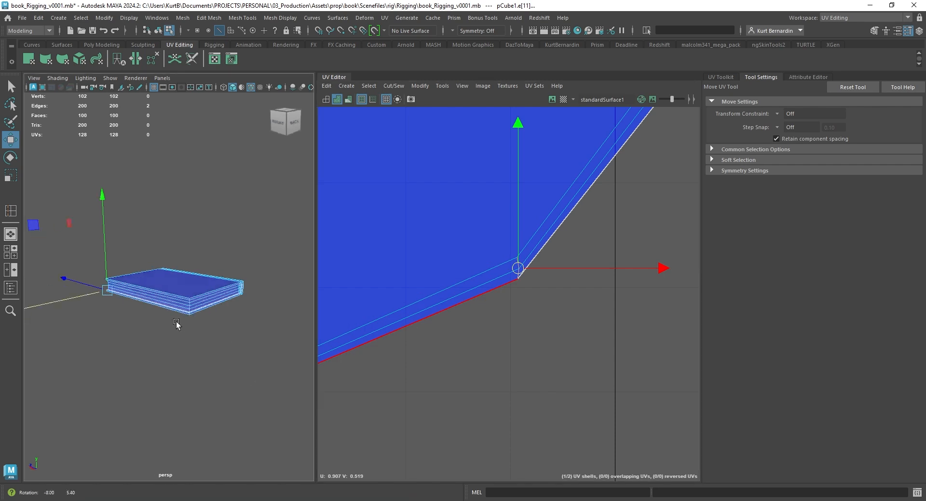
pyautogui.keyDown('alt'); pyautogui.moveTo(182, 324); pyautogui.dragTo(217, 329); pyautogui.keyUp('alt')
pyautogui.press('f')
pyautogui.scroll(-6, 180, 275)
pyautogui.keyDown('alt'); pyautogui.moveTo(180, 275); pyautogui.dragTo(236, 256); pyautogui.keyUp('alt')
pyautogui.keyDown('alt'); pyautogui.moveTo(181, 268); pyautogui.dragTo(176, 221); pyautogui.keyUp('alt')
pyautogui.press('q')
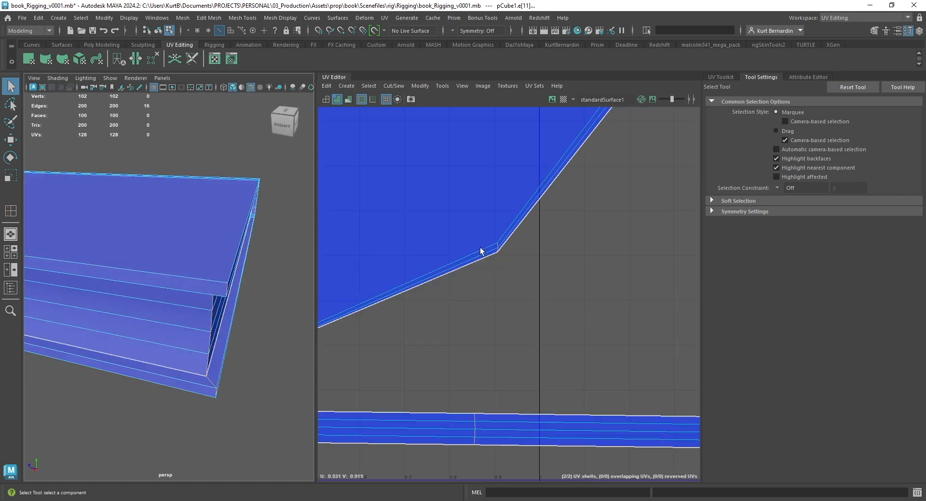
# Cut the cover's UVs along the selected corner edges and unfold its shell into a rectangle
pyautogui.scroll(-3, 496, 352)
pyautogui.keyDown('alt'); pyautogui.moveTo(489, 374); pyautogui.dragTo(502, 335, button='middle'); pyautogui.keyUp('alt')
pyautogui.scroll(1, 502, 335)
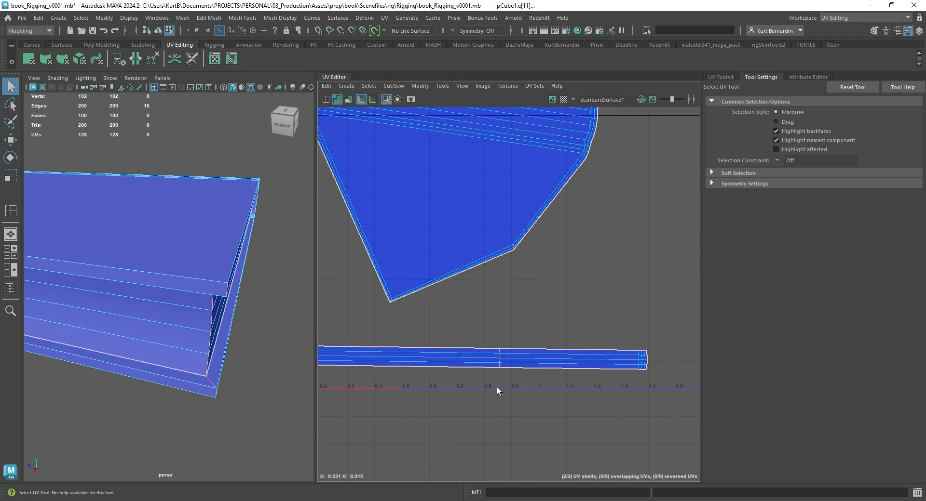
pyautogui.scroll(-1, 457, 393)
pyautogui.keyDown('alt'); pyautogui.moveTo(452, 379); pyautogui.dragTo(543, 327, button='middle'); pyautogui.keyUp('alt')
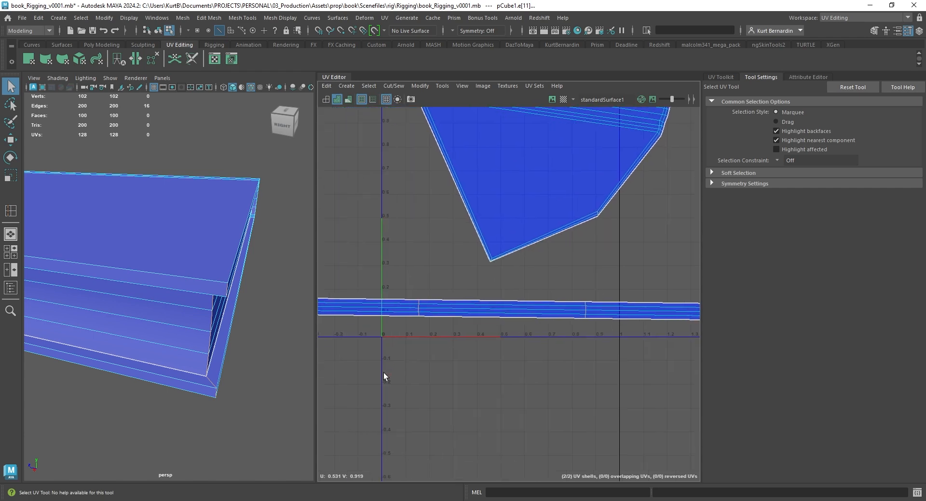
pyautogui.moveTo(610, 287); pyautogui.dragTo(620, 284)
pyautogui.keyDown('alt'); pyautogui.moveTo(576, 235); pyautogui.dragTo(506, 368, button='middle'); pyautogui.keyUp('alt')
pyautogui.keyDown('shift'); pyautogui.moveTo(548, 198); pyautogui.dragTo(511, 211, button='right'); pyautogui.keyUp('shift')
pyautogui.moveTo(508, 209); pyautogui.dragTo(455, 195, button='right')
pyautogui.keyDown('shift'); pyautogui.rightClick(543, 195); pyautogui.keyUp('shift')
pyautogui.keyDown('shift'); pyautogui.moveTo(374, 205); pyautogui.dragTo(374, 204, button='right'); pyautogui.keyUp('shift')
pyautogui.press('f')
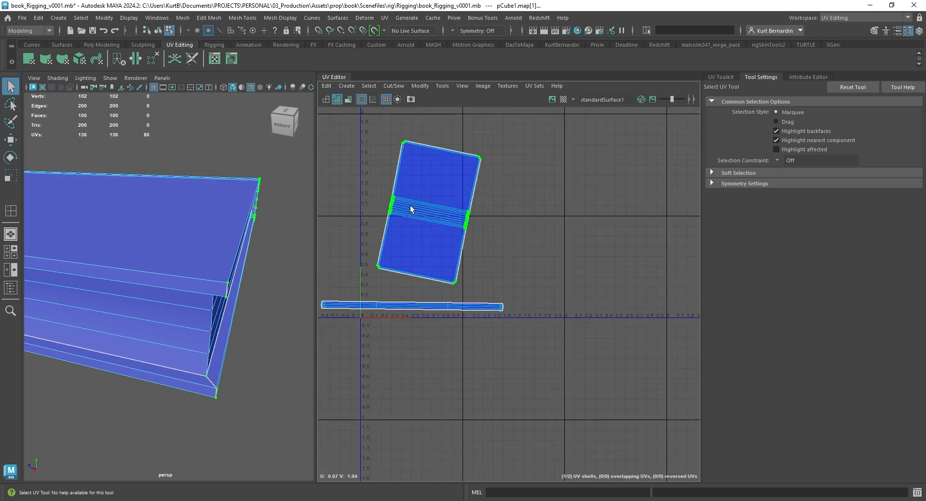
# Rotate the cover's UV shell so the spine runs vertically and straighten its UVs
pyautogui.press('e')
pyautogui.moveTo(571, 174); pyautogui.dragTo(393, 143)
pyautogui.keyDown('alt'); pyautogui.moveTo(422, 175); pyautogui.dragTo(477, 199, button='middle'); pyautogui.keyUp('alt')
pyautogui.scroll(2, 478, 199)
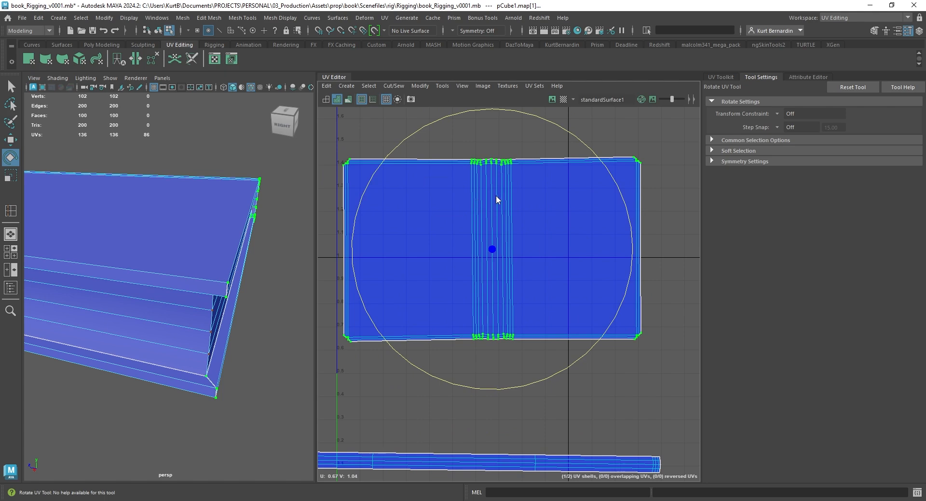
pyautogui.keyDown('shift'); pyautogui.moveTo(496, 195); pyautogui.dragTo(537, 162, button='right'); pyautogui.keyUp('shift')
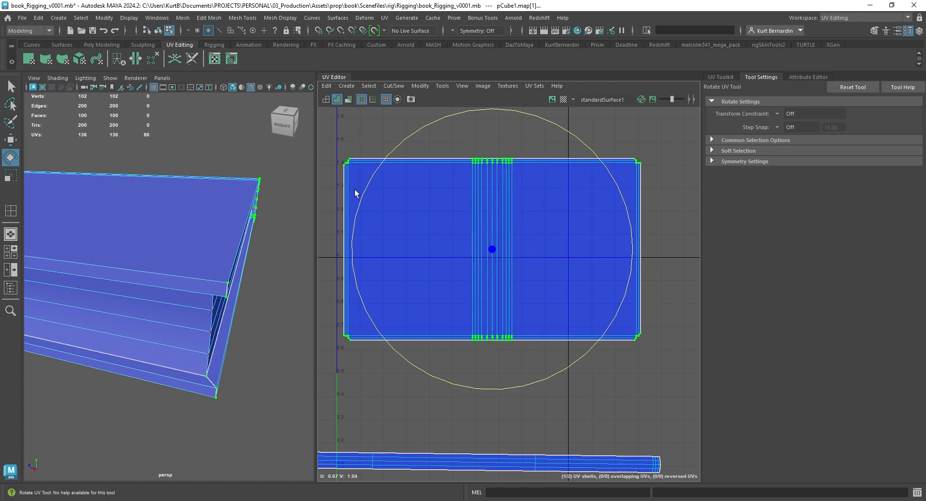
# Select the page block's UV shell, rotate it slightly to level it and straighten its UVs
pyautogui.scroll(5, 348, 152)
pyautogui.scroll(-5, 434, 212)
pyautogui.keyDown('alt'); pyautogui.moveTo(465, 226); pyautogui.dragTo(527, 232, button='middle'); pyautogui.keyUp('alt')
pyautogui.scroll(-1, 521, 241)
pyautogui.keyDown('alt'); pyautogui.moveTo(516, 338); pyautogui.dragTo(442, 204, button='middle'); pyautogui.keyUp('alt')
pyautogui.click(531, 325)
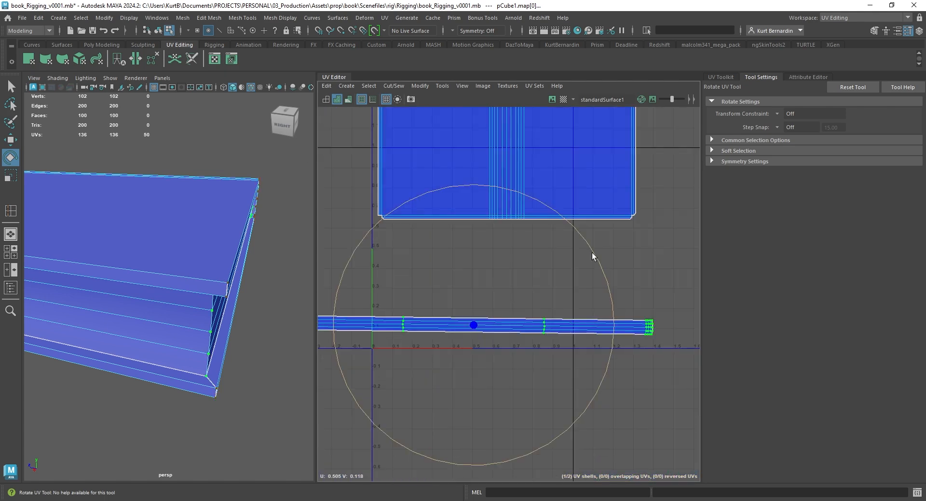
pyautogui.moveTo(592, 253); pyautogui.dragTo(597, 252)
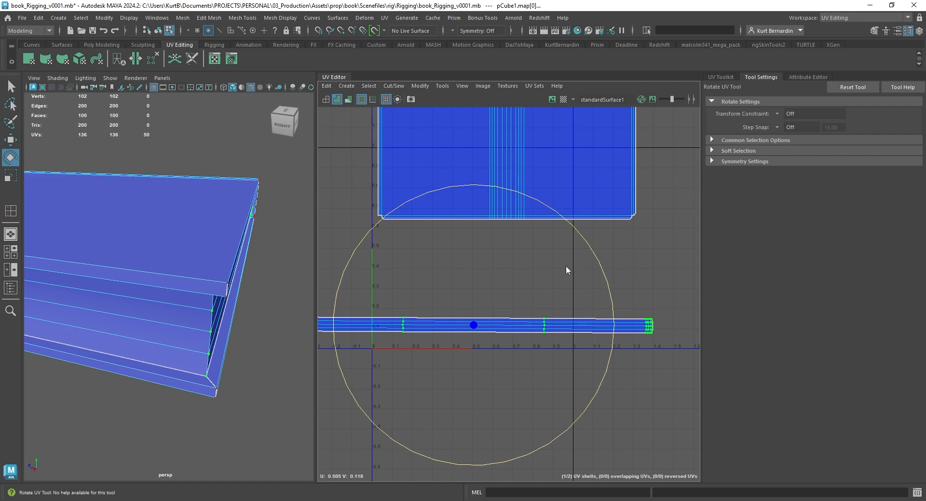
pyautogui.keyDown('shift'); pyautogui.moveTo(566, 267); pyautogui.dragTo(604, 211, button='right'); pyautogui.keyUp('shift')
# Select the whole book object and lay out its UV shells within the 0 to 1 tile
pyautogui.moveTo(230, 227); pyautogui.dragTo(299, 178, button='right')
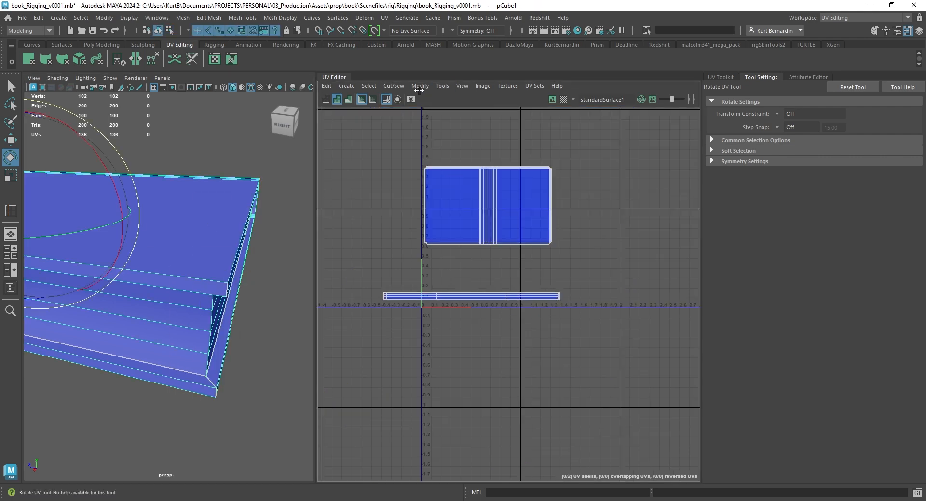
pyautogui.click(419, 90)
pyautogui.click(444, 240)
pyautogui.scroll(3, 442, 259)
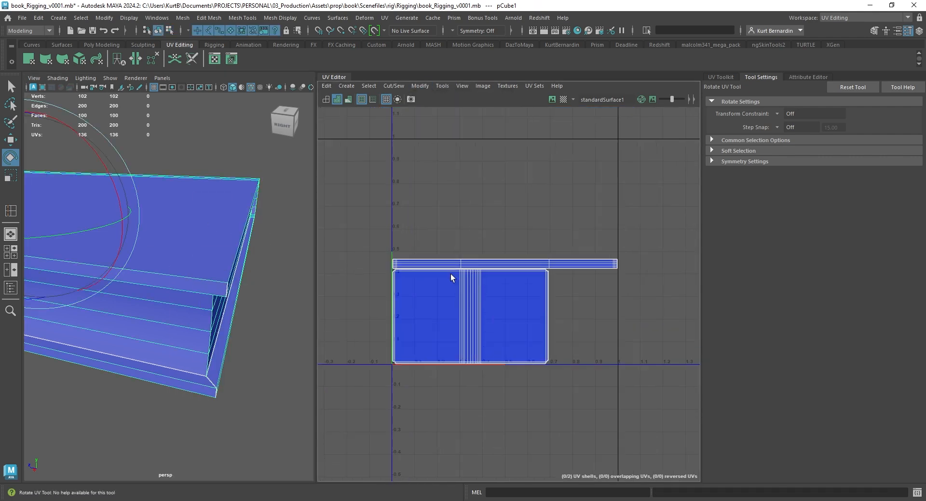
pyautogui.scroll(-5, 192, 322)
# Duplicate the book upward and repeat the offset copy to build an evenly spaced stack of six books
pyautogui.keyDown('alt'); pyautogui.moveTo(194, 323); pyautogui.dragTo(308, 335); pyautogui.keyUp('alt')
pyautogui.keyDown('alt'); pyautogui.moveTo(87, 329); pyautogui.dragTo(213, 359, button='middle'); pyautogui.keyUp('alt')
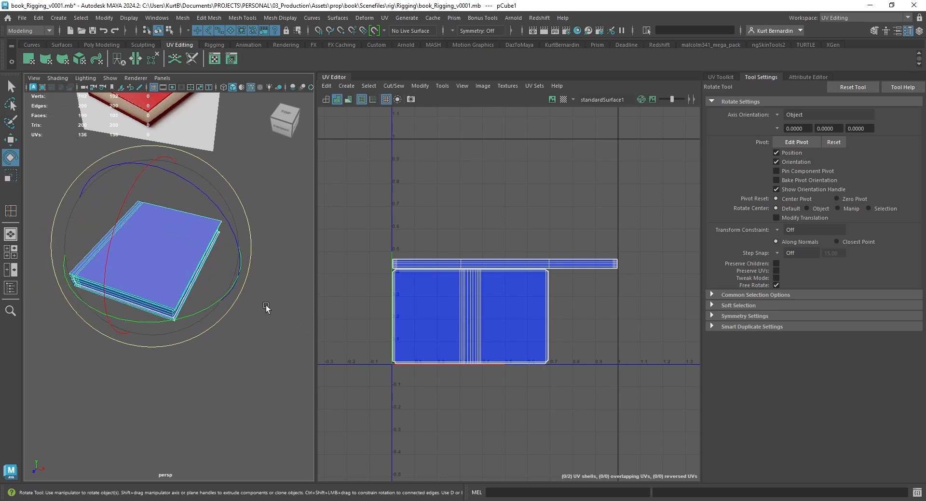
pyautogui.moveTo(319, 260); pyautogui.dragTo(372, 261)
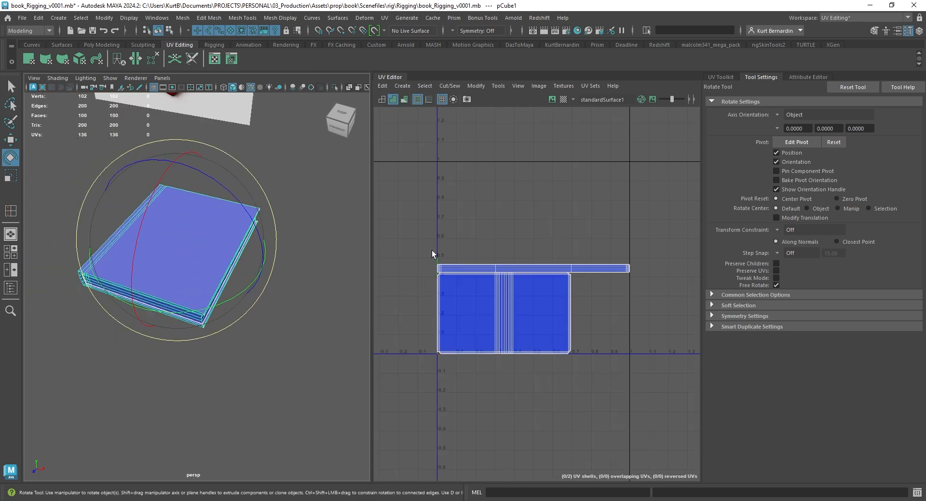
pyautogui.keyDown('alt'); pyautogui.moveTo(232, 290); pyautogui.dragTo(260, 305, button='middle'); pyautogui.keyUp('alt')
pyautogui.keyDown('alt'); pyautogui.moveTo(261, 306); pyautogui.dragTo(324, 279); pyautogui.keyUp('alt')
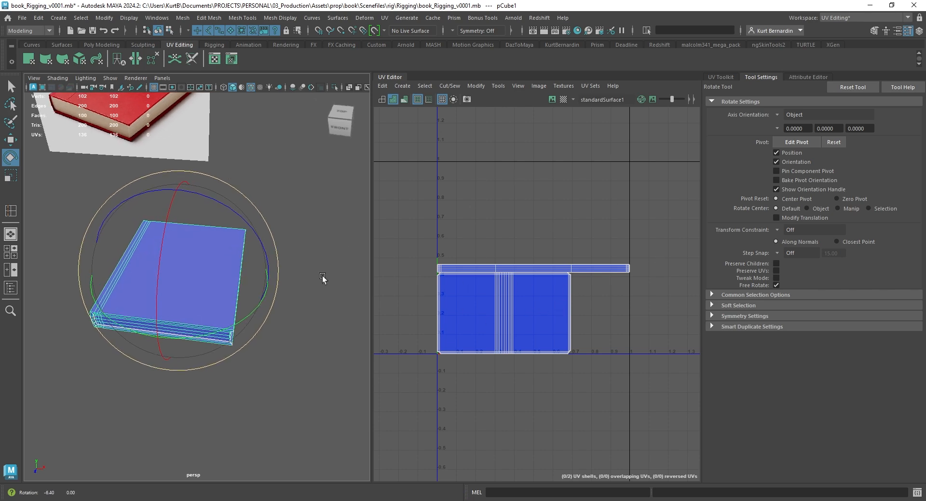
pyautogui.keyDown('alt'); pyautogui.moveTo(279, 305); pyautogui.dragTo(243, 300); pyautogui.keyUp('alt')
pyautogui.press('w')
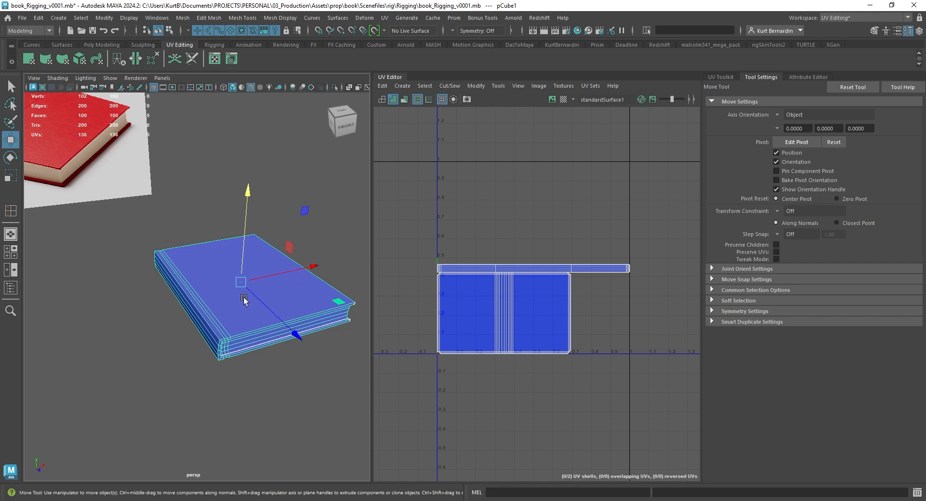
pyautogui.moveTo(243, 227); pyautogui.dragTo(242, 125)
pyautogui.hotkey('shift', 'd')
pyautogui.hotkey('shift', 'd')
pyautogui.hotkey('shift', 'd')
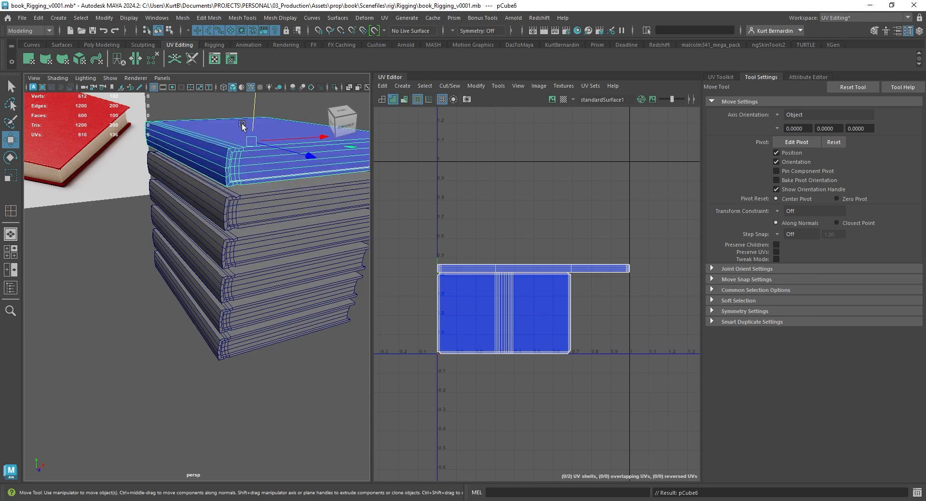
# Select the cover UV shells of all six books and lay them out without overlap in two columns and three rows
pyautogui.scroll(-5, 223, 178)
pyautogui.moveTo(214, 280); pyautogui.dragTo(239, 376)
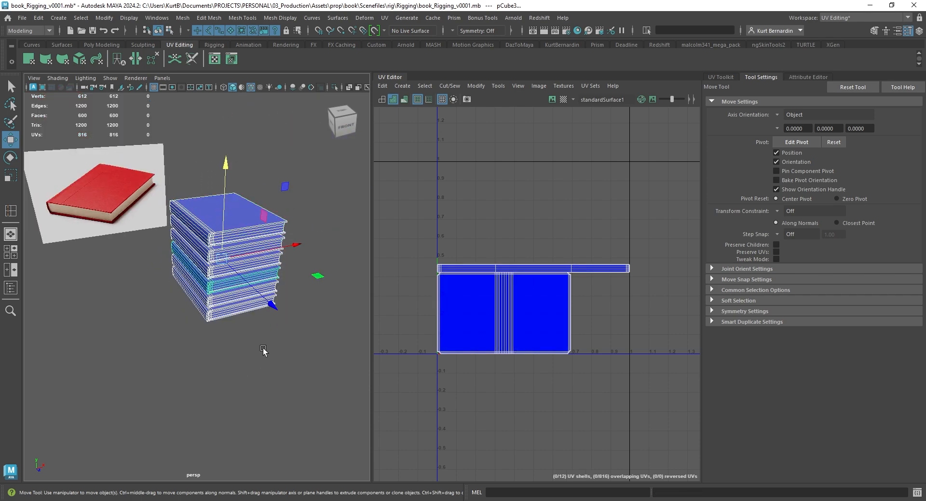
pyautogui.scroll(4, 572, 333)
pyautogui.moveTo(560, 276); pyautogui.dragTo(597, 276, button='right')
pyautogui.moveTo(548, 303); pyautogui.dragTo(597, 389)
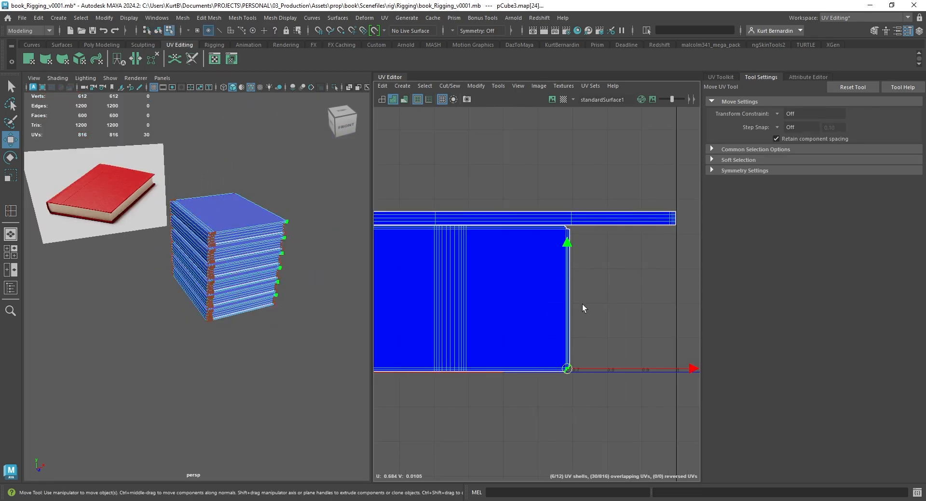
pyautogui.moveTo(583, 305)
pyautogui.keyDown('shift'); pyautogui.mouseDown(button='right')
pyautogui.moveTo(602, 306)
pyautogui.moveTo(597, 314)
pyautogui.mouseUp(button='right'); pyautogui.keyUp('shift')
pyautogui.press('f')
pyautogui.moveTo(516, 300); pyautogui.dragTo(545, 327)
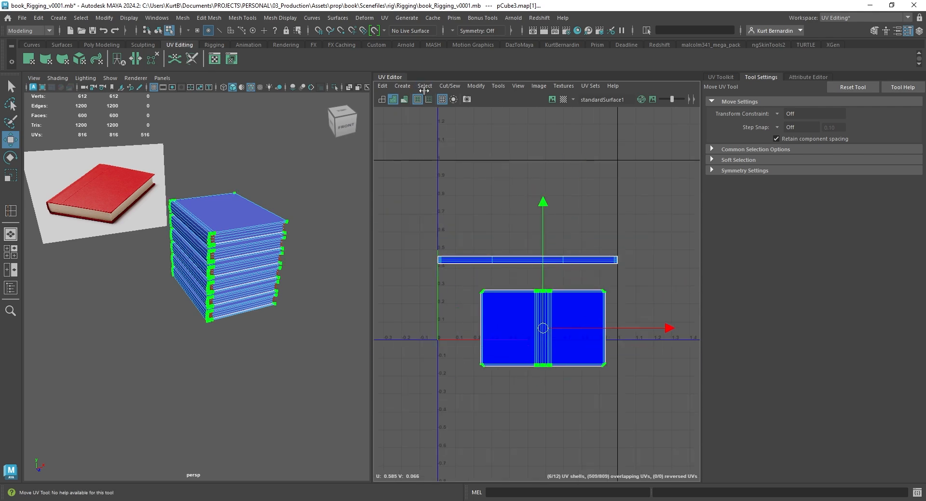
pyautogui.click(476, 86)
pyautogui.click(486, 232)
# Select the overlapping page block UV shells and move them above the cover grid, inside the top of the UV tile
pyautogui.scroll(4, 492, 251)
pyautogui.moveTo(458, 269); pyautogui.dragTo(468, 250)
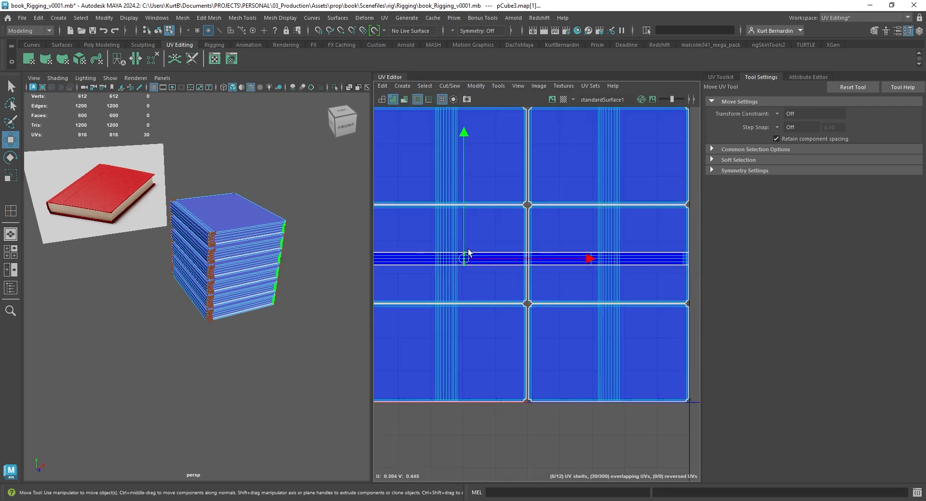
pyautogui.keyDown('shift'); pyautogui.moveTo(468, 251); pyautogui.dragTo(496, 259, button='right'); pyautogui.keyUp('shift')
pyautogui.press('f')
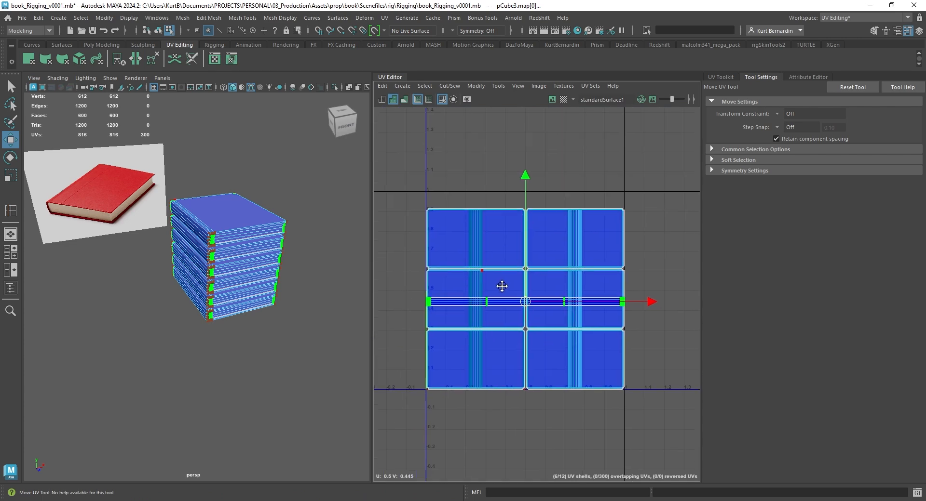
pyautogui.moveTo(528, 263); pyautogui.dragTo(539, 159)
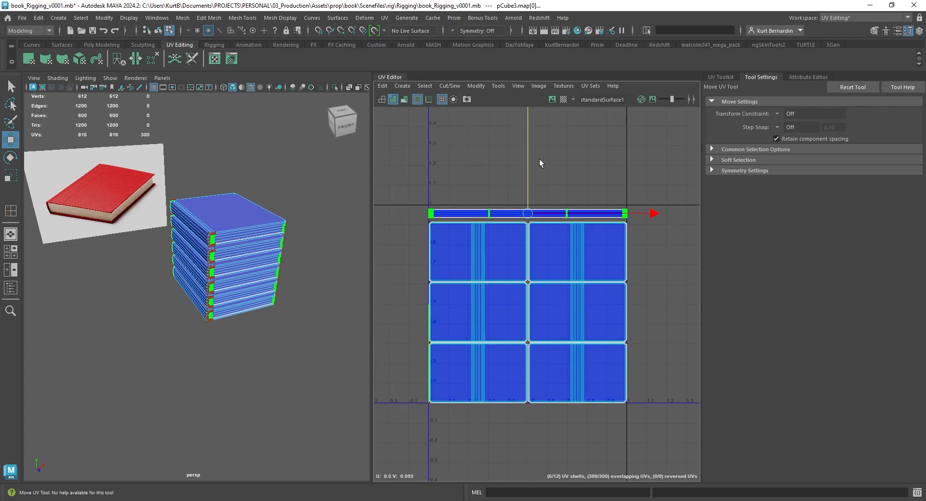
pyautogui.scroll(6, 539, 160)
pyautogui.keyDown('alt'); pyautogui.moveTo(488, 268); pyautogui.dragTo(520, 164, button='middle'); pyautogui.keyUp('alt')
pyautogui.scroll(-2, 583, 192)
pyautogui.scroll(-3, 590, 197)
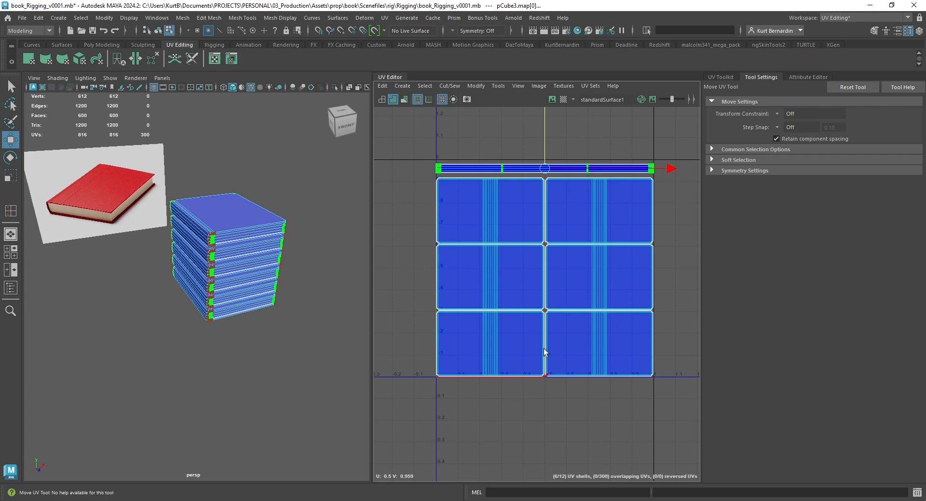
# Return to object selection, show the Outliner and examine the open-book reference image for the front and back cover orientation
pyautogui.moveTo(235, 207); pyautogui.dragTo(284, 190, button='right')
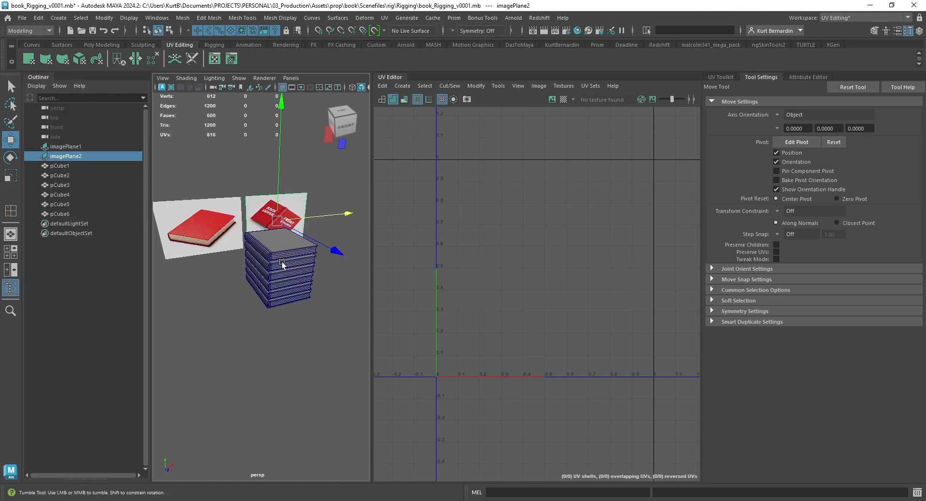
pyautogui.press('f')
pyautogui.keyDown('alt'); pyautogui.moveTo(282, 263); pyautogui.dragTo(257, 261); pyautogui.keyUp('alt')
pyautogui.scroll(5, 264, 261)
pyautogui.press('space')
pyautogui.press('space')
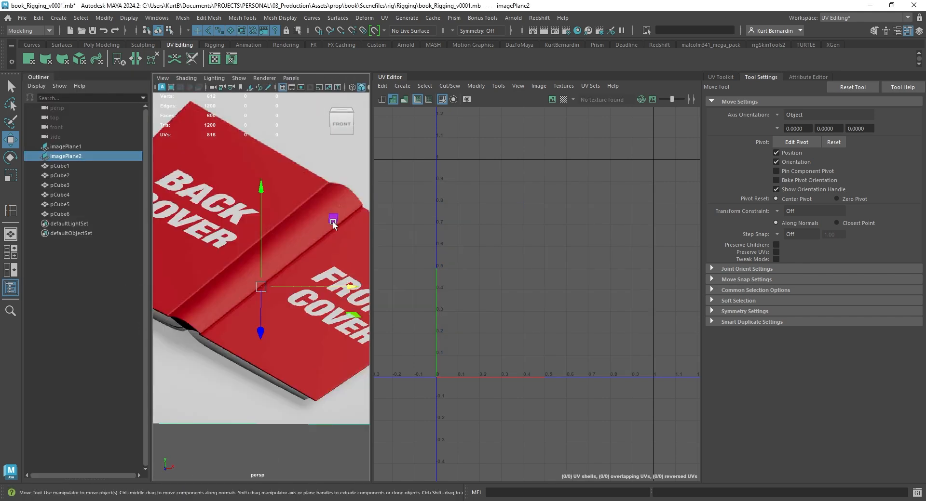
pyautogui.scroll(-6, 281, 243)
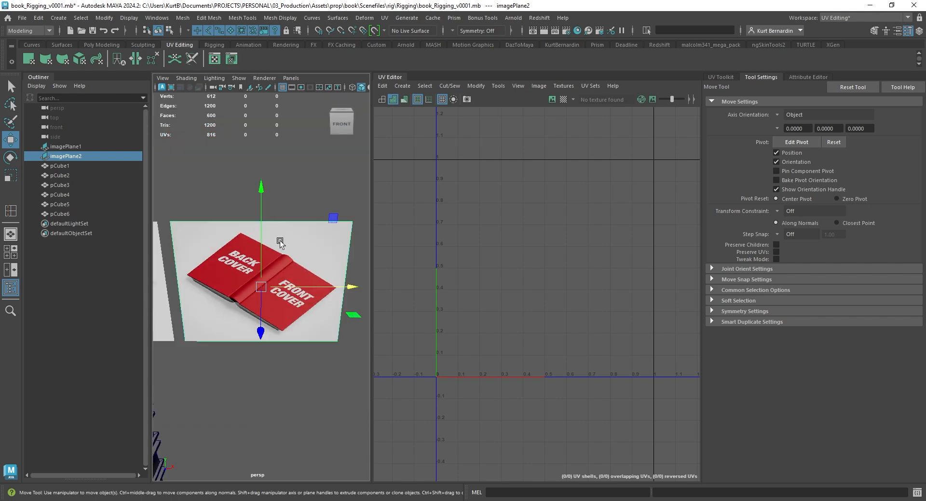
pyautogui.scroll(3, 281, 247)
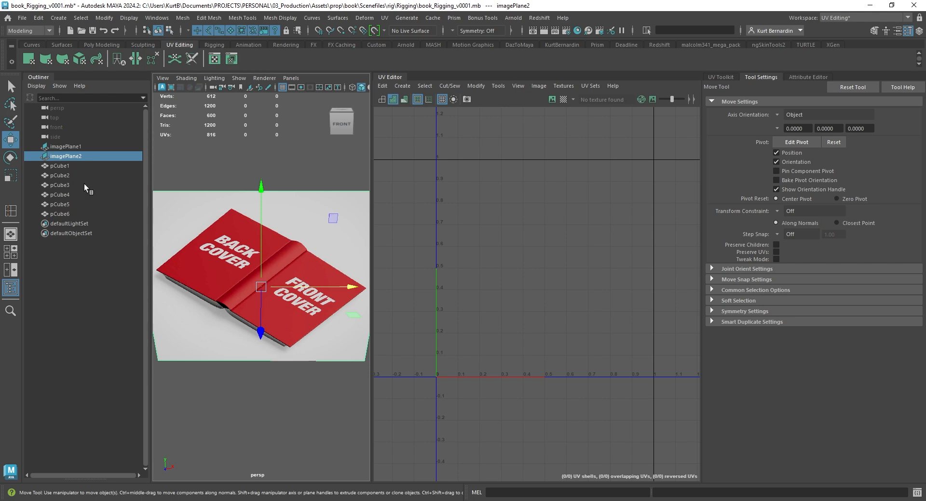
# Select all six books from pCube1 to pCube6 and open the UV Snapshot options for their layout
pyautogui.moveTo(52, 166); pyautogui.dragTo(58, 214)
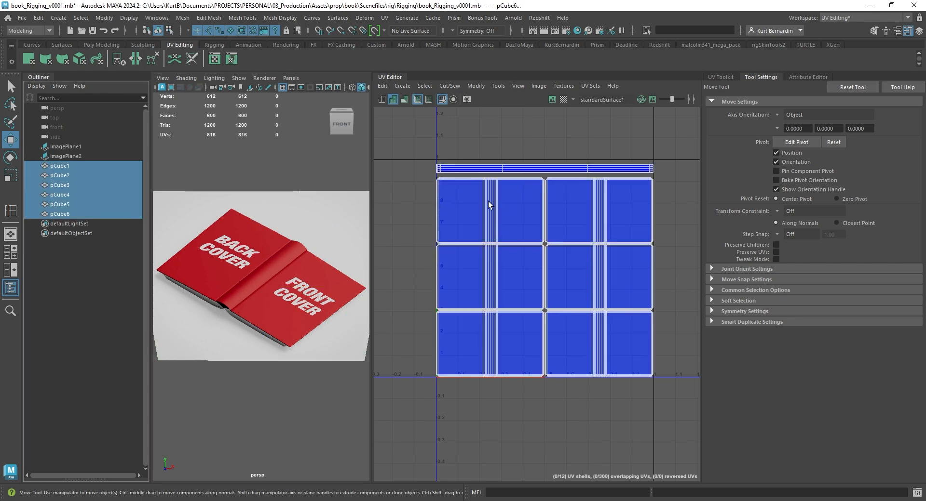
pyautogui.press('f')
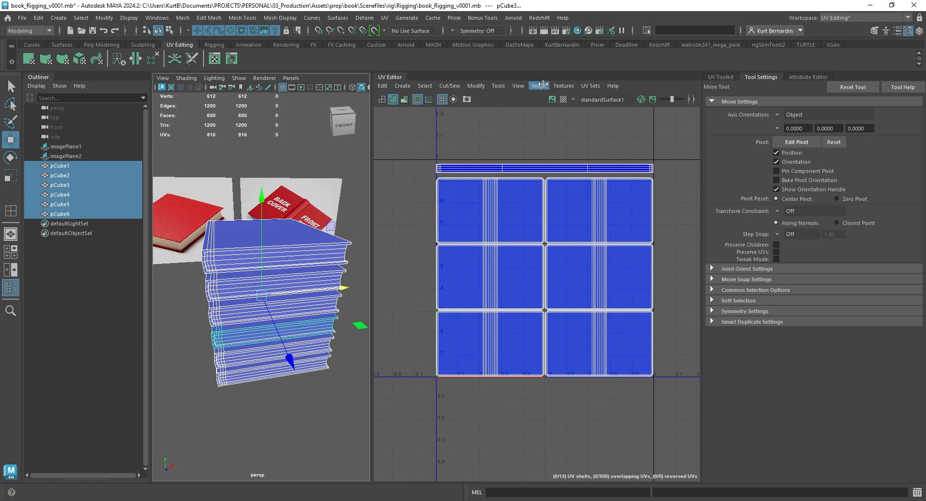
pyautogui.click(591, 87)
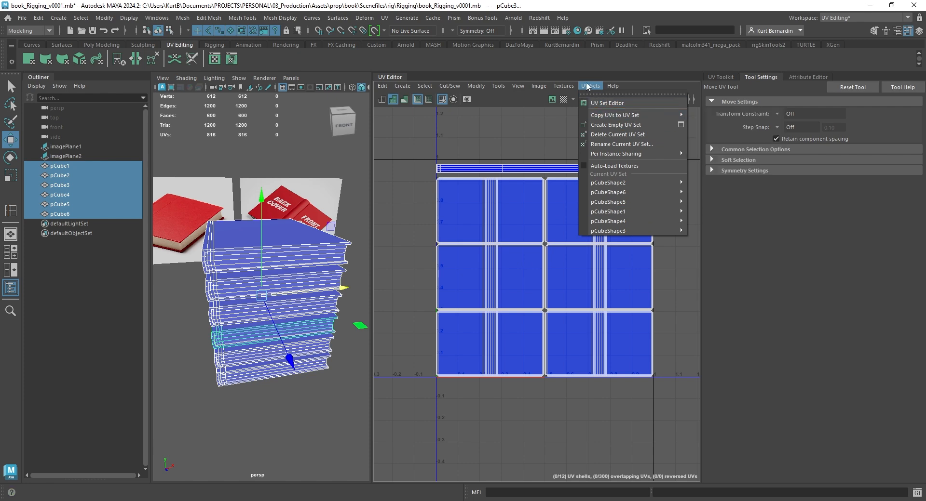
pyautogui.moveTo(541, 85)
pyautogui.keyDown('alt'); pyautogui.moveTo(230, 386); pyautogui.dragTo(255, 393); pyautogui.keyUp('alt')
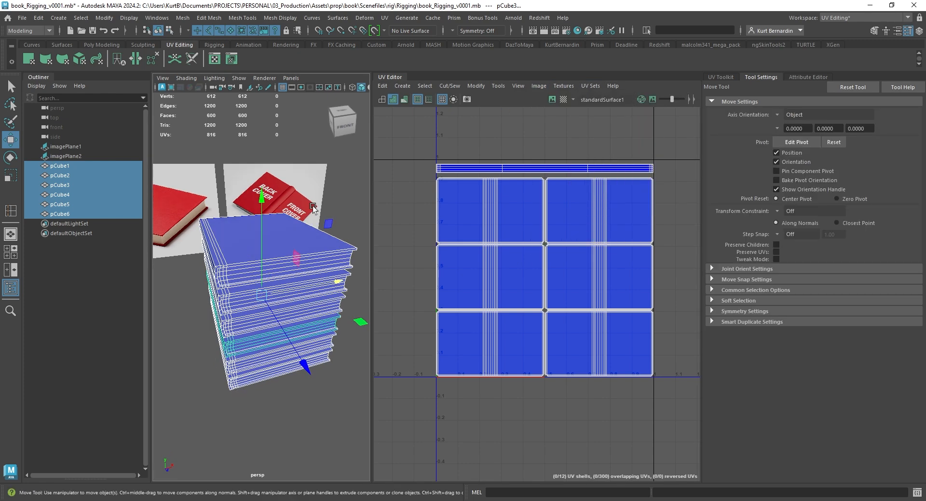
pyautogui.click(540, 86)
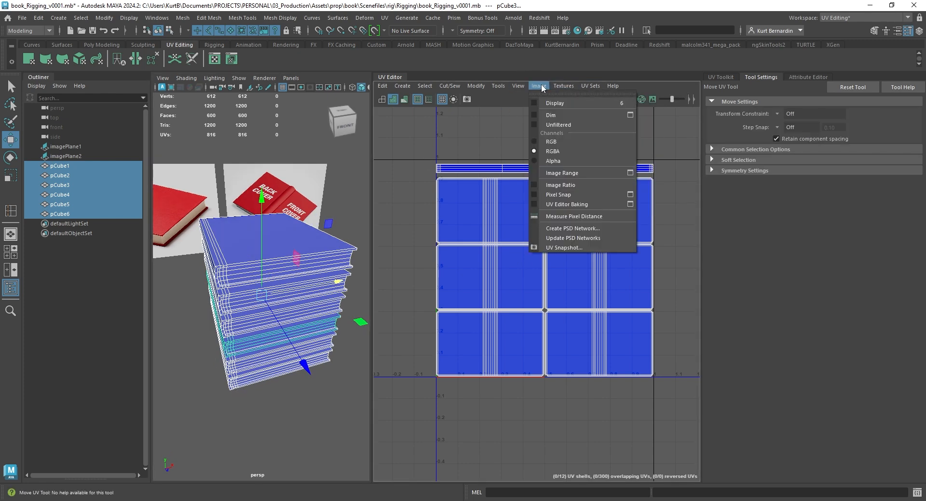
pyautogui.click(570, 249)
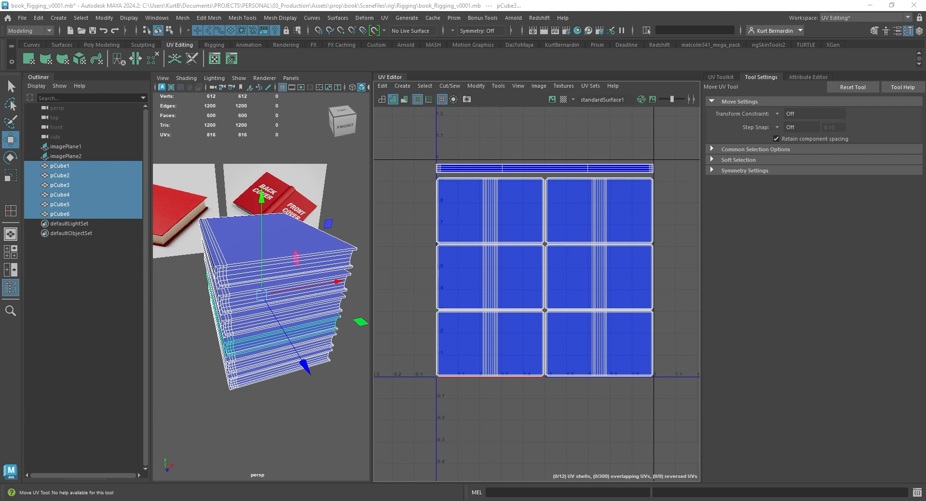
# Export the UV snapshot as book_UVs.jpg into the maya_modeling_texturing_book folder
pyautogui.click(627, 185)
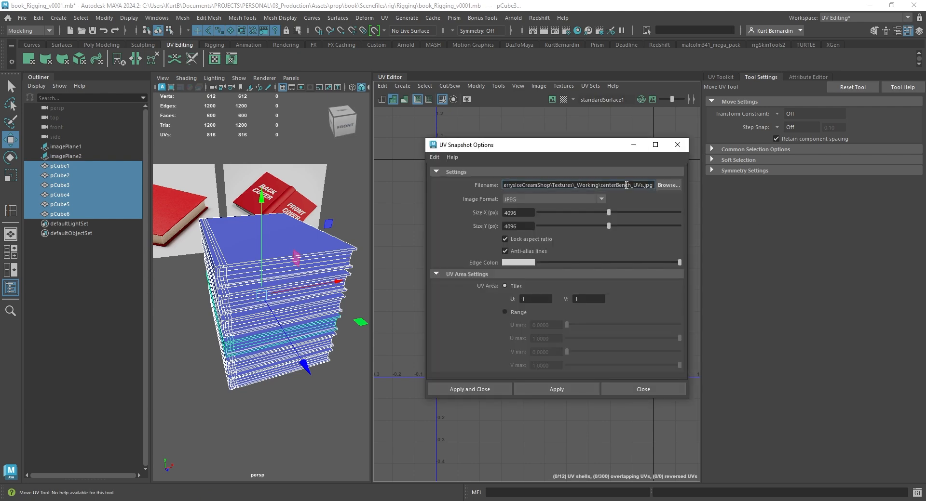
pyautogui.hotkey('ctrl', 'a')
pyautogui.hotkey('ctrl', 'v')
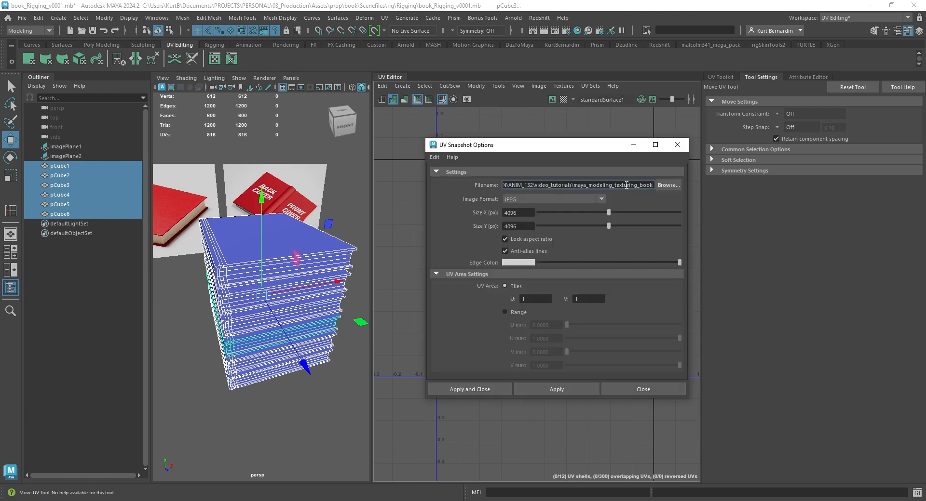
pyautogui.write('\\book')
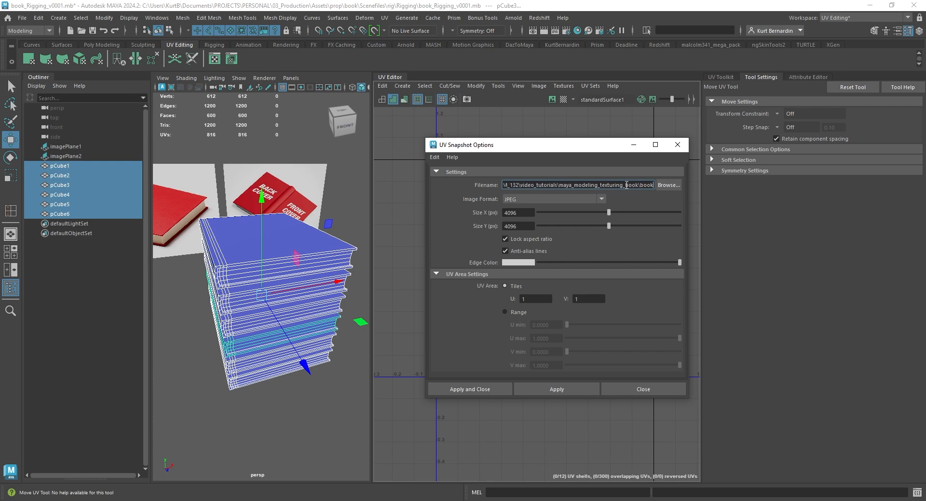
pyautogui.write('_UVs.jpg')
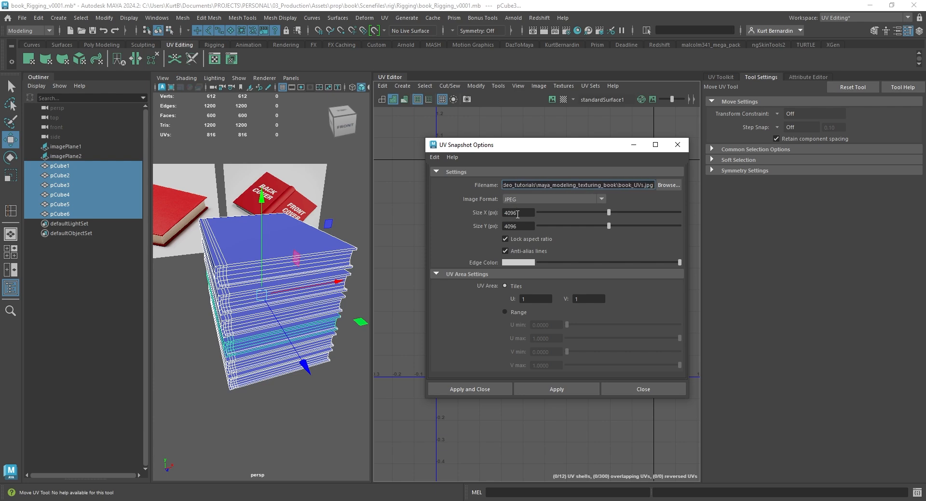
pyautogui.click(492, 389)
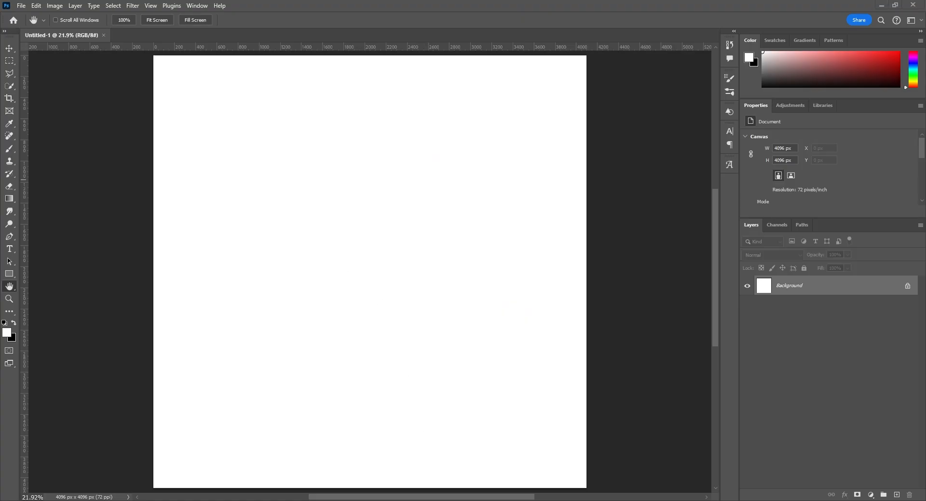
# Switch to Photoshop, place book_UVs.jpg in the blank 4096 px document and add an empty layer above it
pyautogui.moveTo(528, 311); pyautogui.dragTo(385, 245)
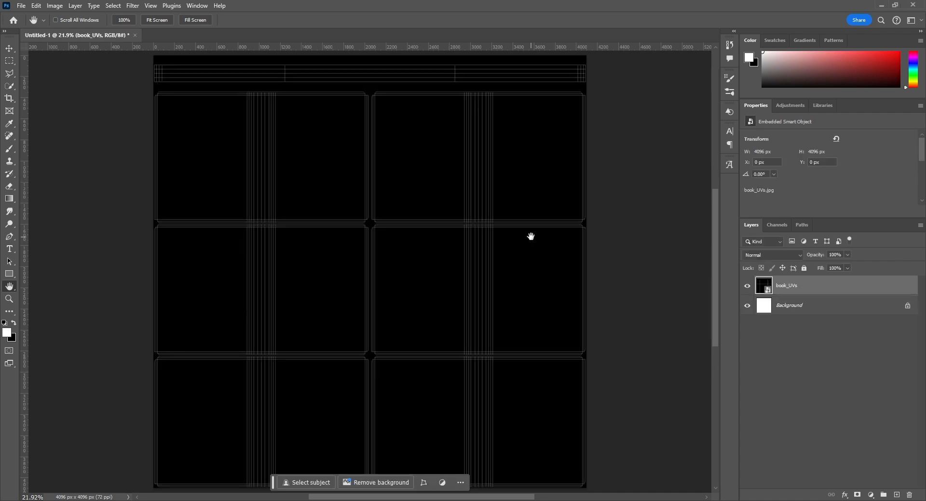
pyautogui.hotkey('ctrl', 'shift', 'alt', 'n')
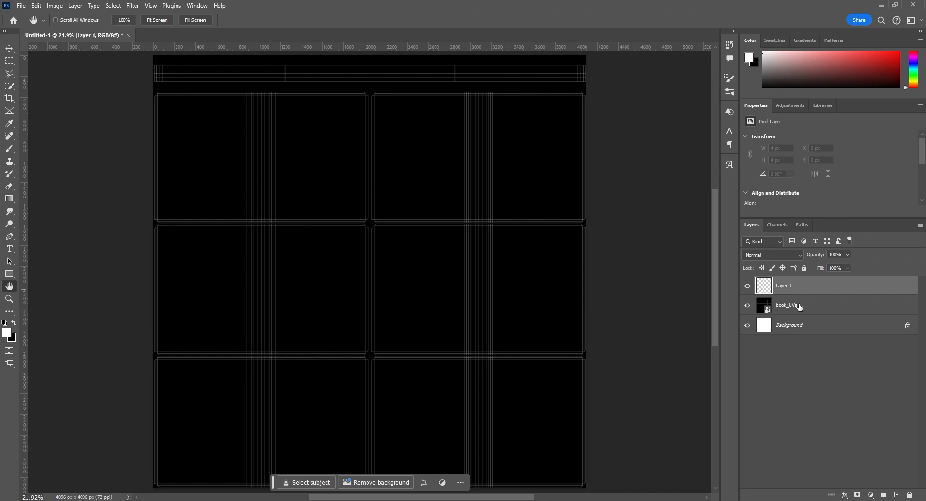
# On the book_UVs layer, select the empty area around the UV shells with the Magic Wand and inspect the selection edge closely
pyautogui.click(799, 307)
pyautogui.click(10, 87)
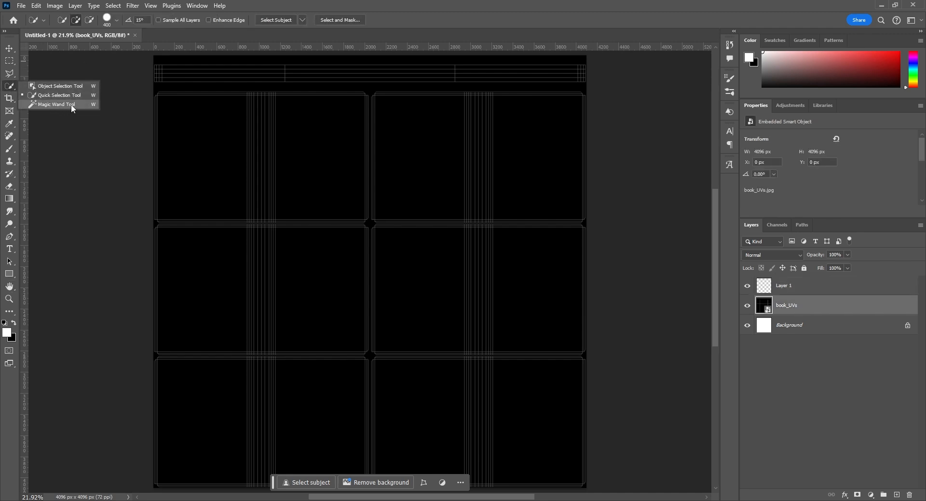
pyautogui.click(71, 108)
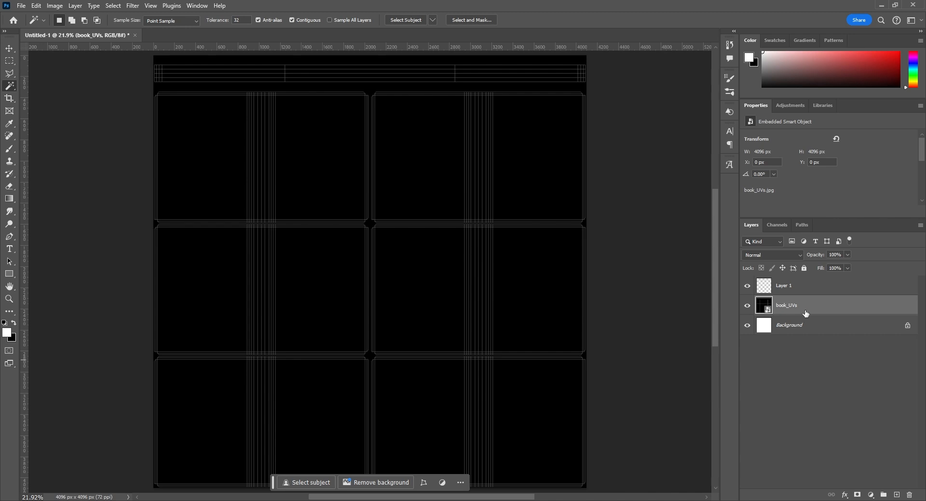
pyautogui.click(371, 90)
pyautogui.press('z')
pyautogui.moveTo(317, 142); pyautogui.dragTo(409, 76)
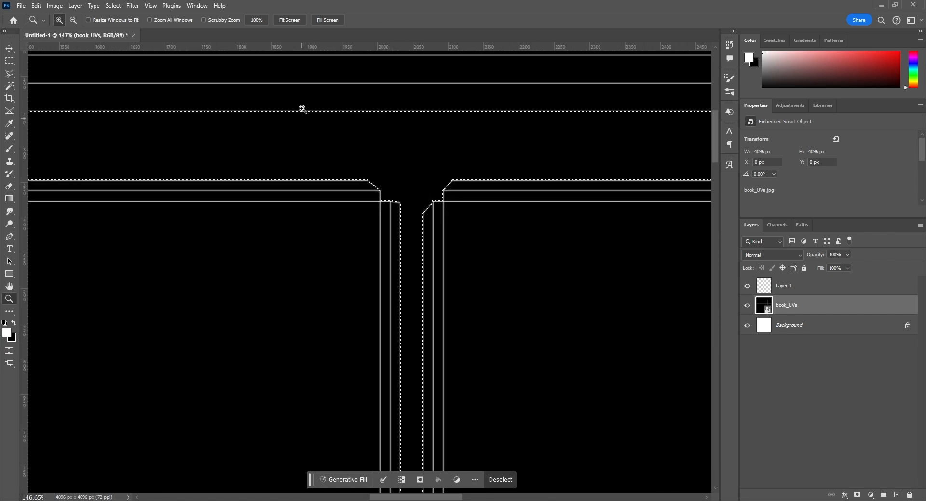
pyautogui.moveTo(303, 109); pyautogui.dragTo(474, 237)
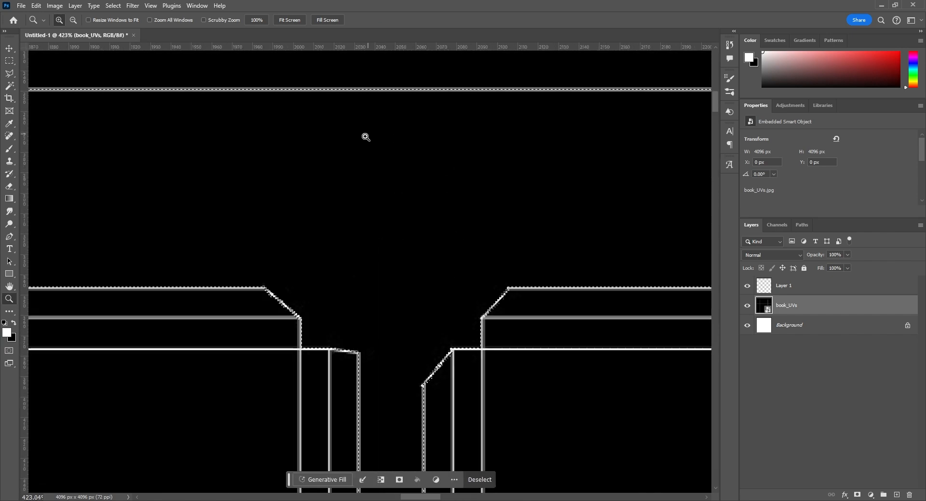
pyautogui.scroll(-1, 496, 282)
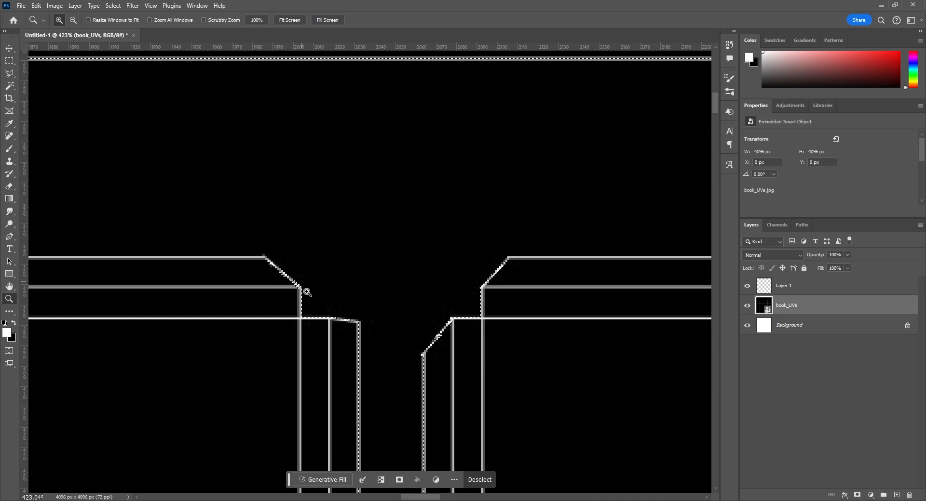
# Contract the selection around the UV shells by 5 pixels
pyautogui.click(116, 6)
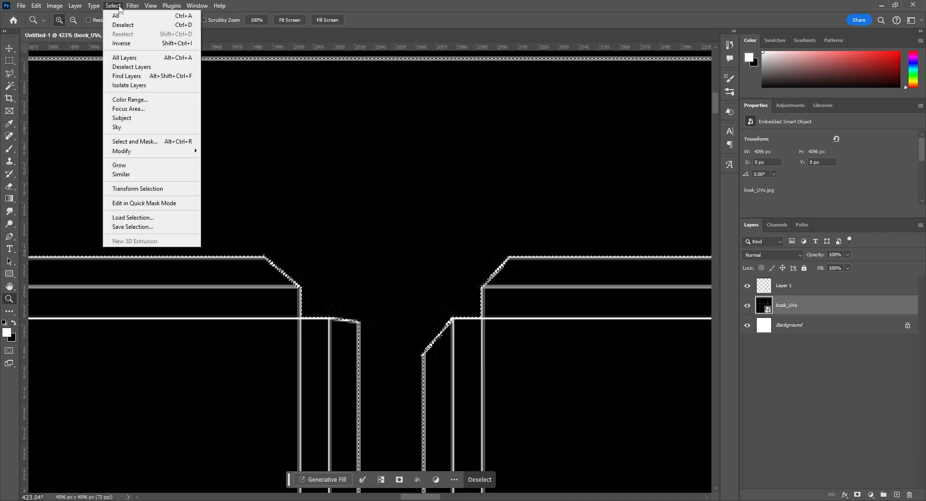
pyautogui.moveTo(174, 156)
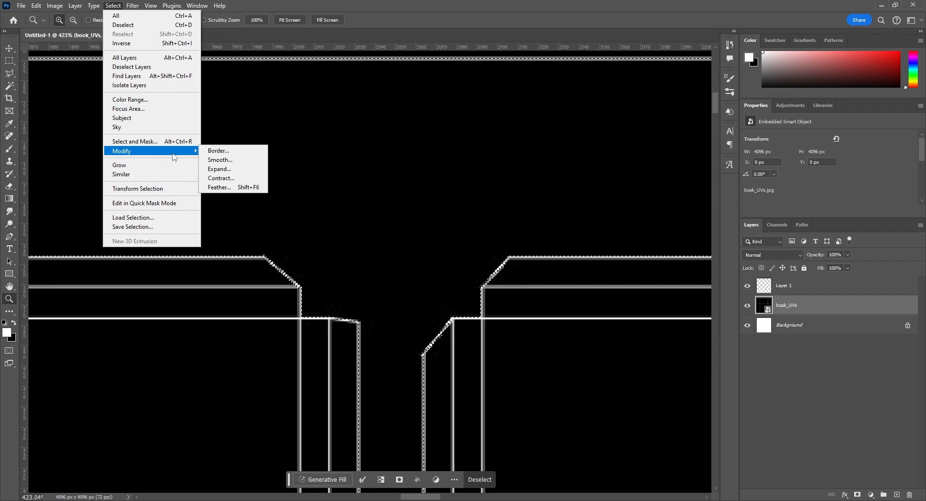
pyautogui.click(229, 179)
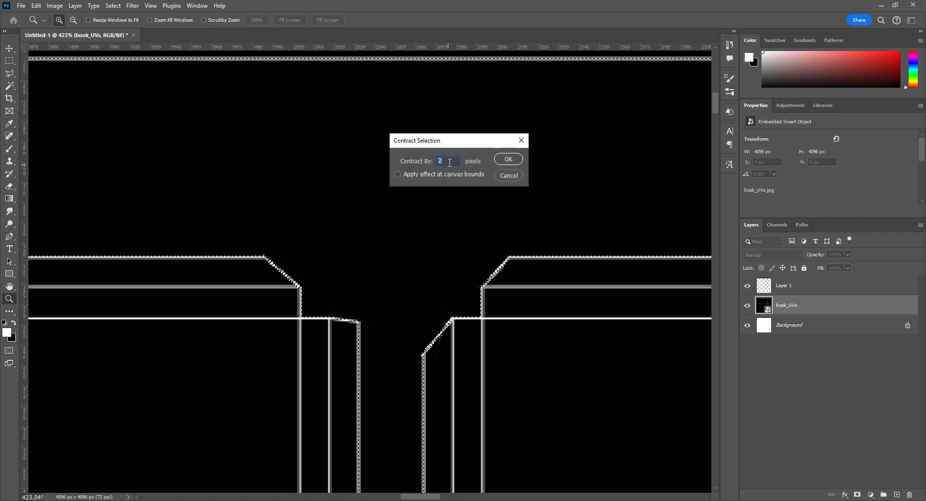
pyautogui.write('5')
pyautogui.click(508, 159)
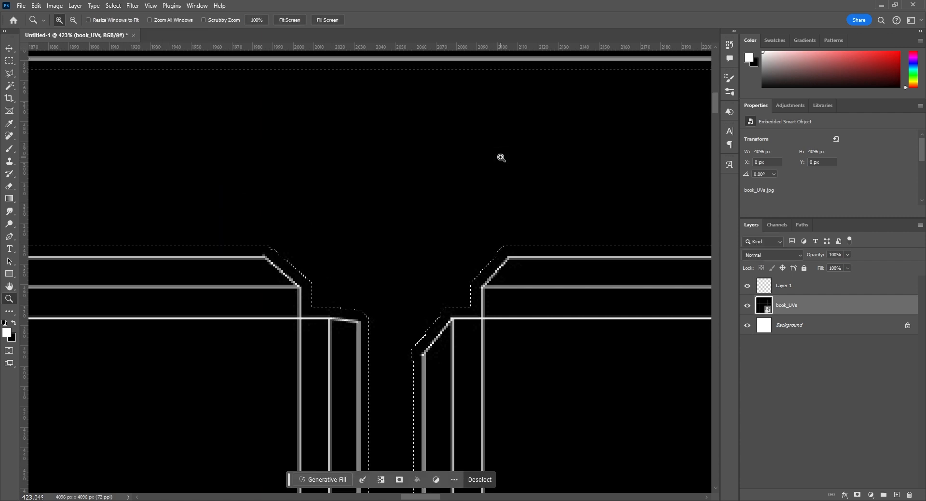
pyautogui.scroll(-2, 366, 328)
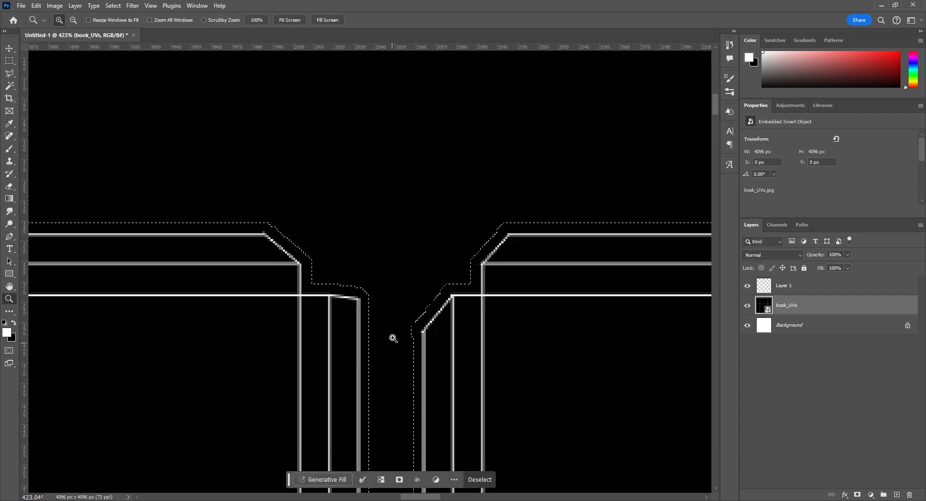
# Add a new layer above book_UVs and fill the contracted selection with black
pyautogui.click(897, 496)
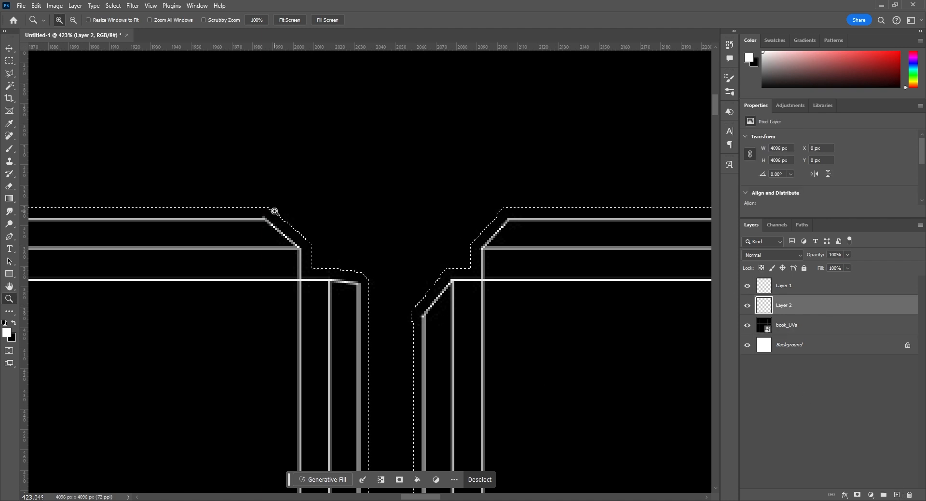
pyautogui.hotkey('shift', 'F5')
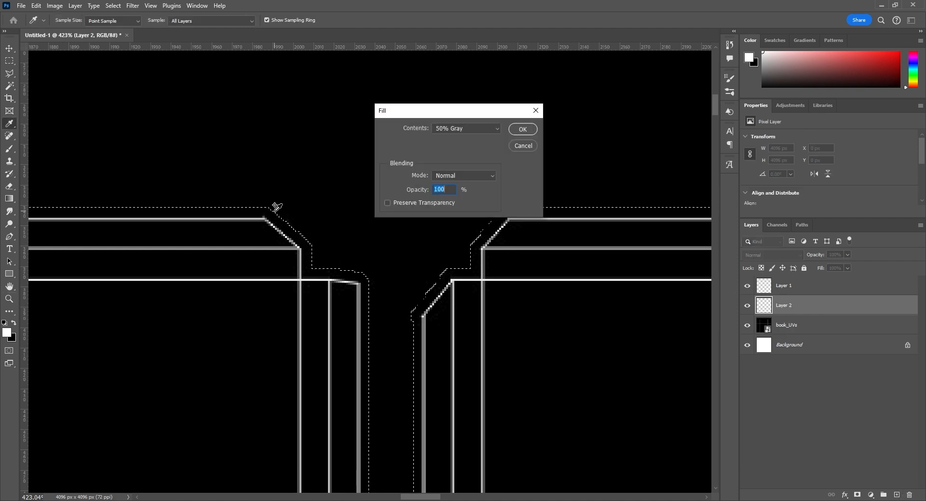
pyautogui.click(479, 130)
pyautogui.click(458, 206)
pyautogui.click(518, 129)
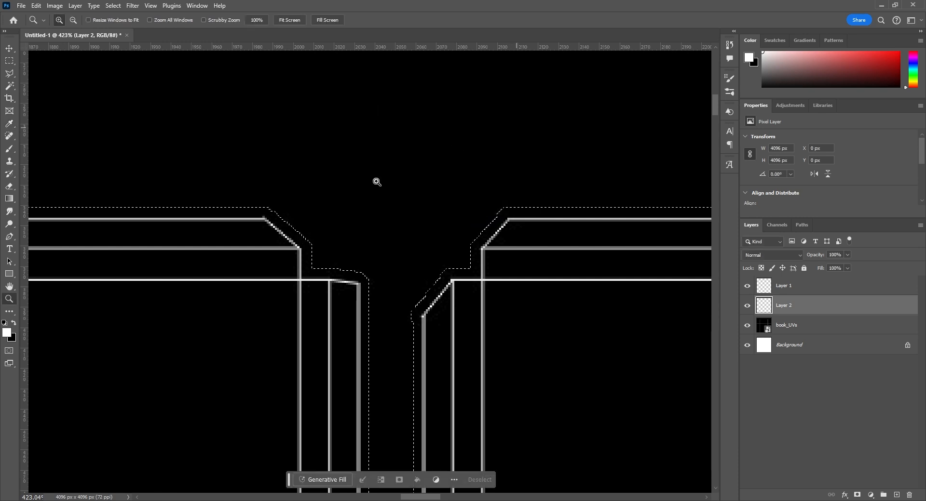
# Clear the selection, fit the whole canvas in view and hide the book_UVs layer
pyautogui.doubleClick(11, 286)
pyautogui.hotkey('ctrl', 'd')
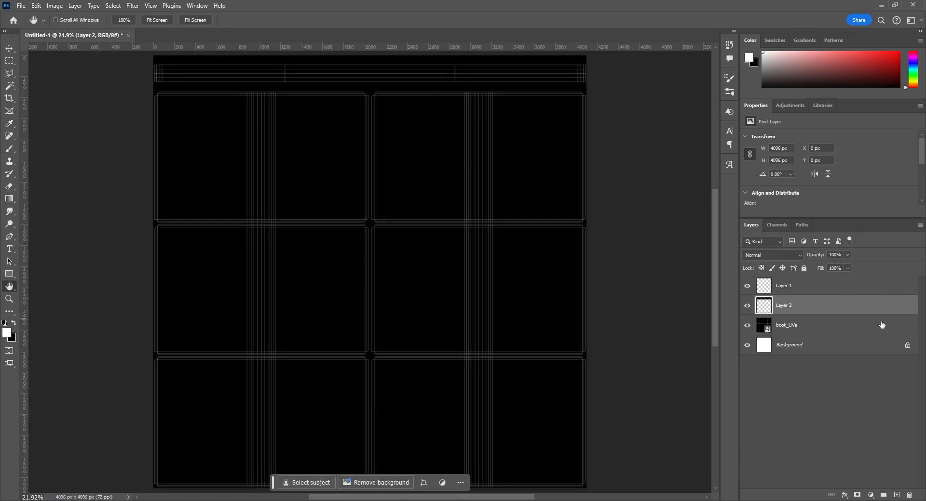
pyautogui.click(748, 326)
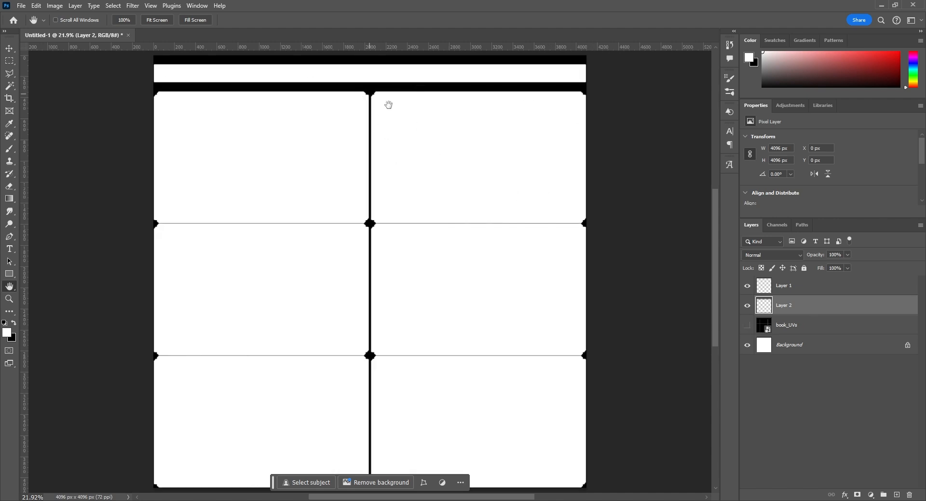
# Rename the black border layer UV_BORDER and lock it completely
pyautogui.doubleClick(791, 304)
pyautogui.write('UV_BORDER')
pyautogui.press('Return')
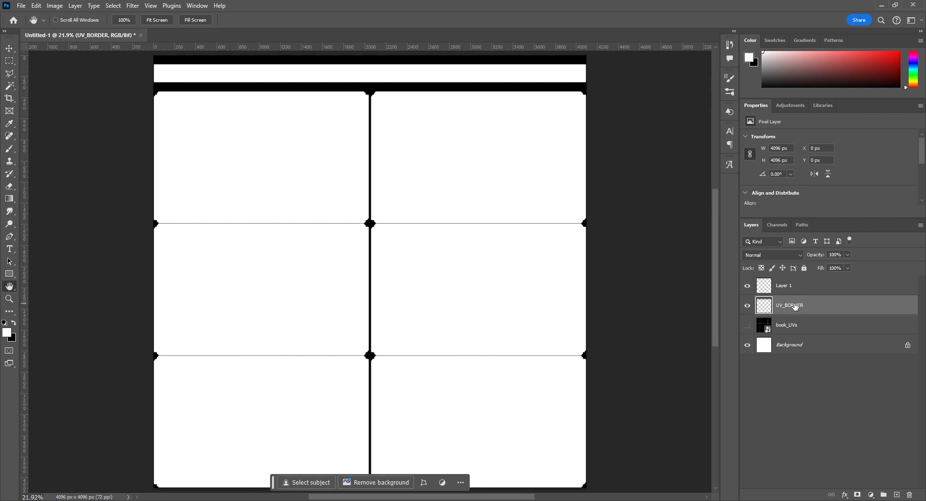
pyautogui.click(803, 269)
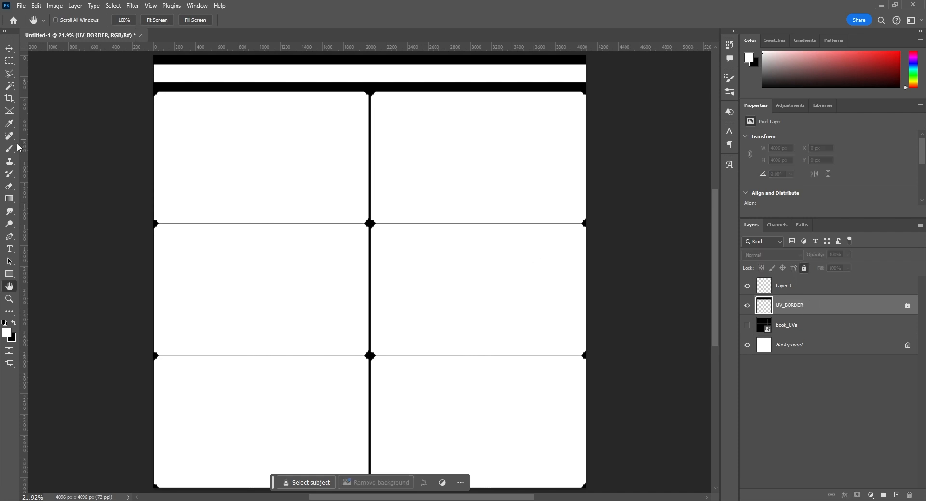
# Select the upper-left cover area with the Magic Wand and create a new layer above UV_BORDER
pyautogui.click(10, 87)
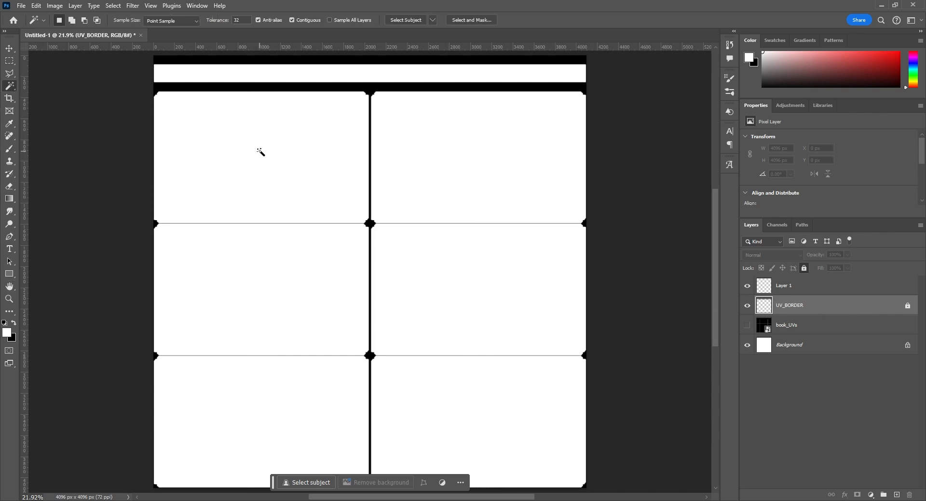
pyautogui.click(270, 158)
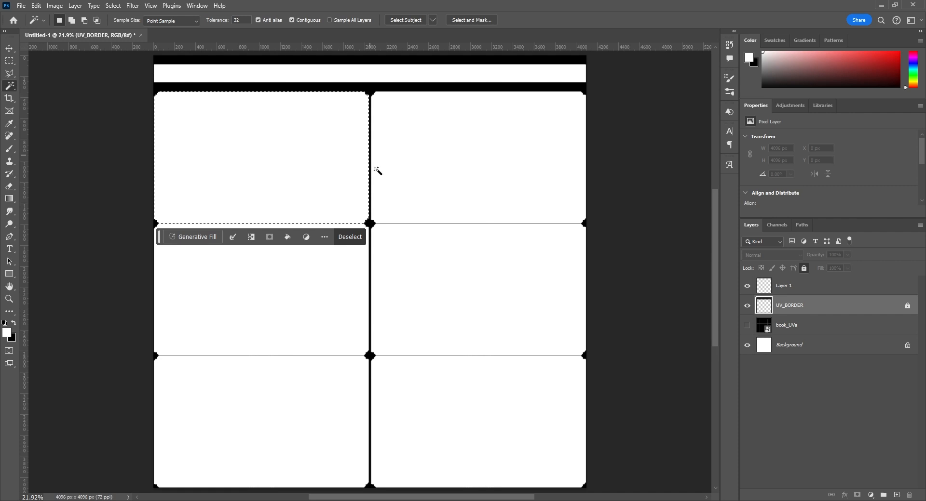
pyautogui.click(897, 496)
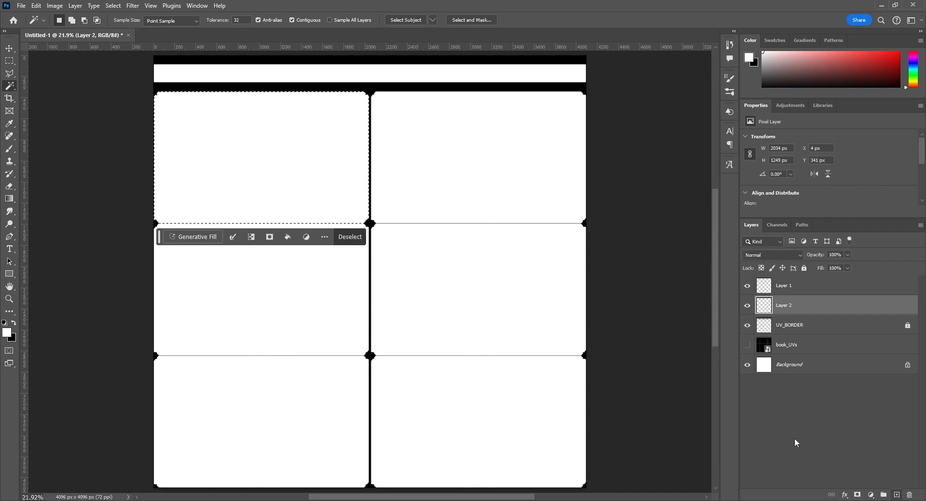
# Fill the selected upper-left cover area on Layer 2 with solid red
pyautogui.hotkey('shift', 'F5')
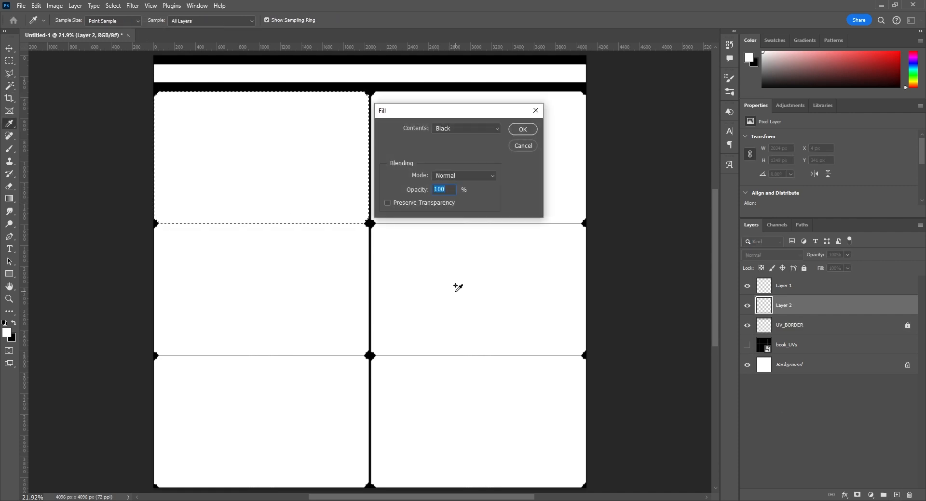
pyautogui.click(466, 128)
pyautogui.click(444, 154)
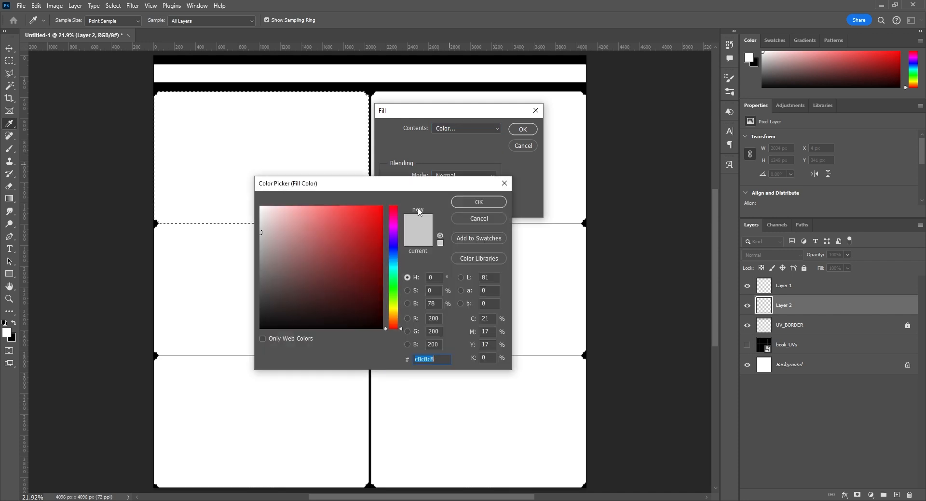
pyautogui.click(479, 202)
pyautogui.click(522, 130)
# Select the upper-right cover area from the UV_BORDER layer with the Magic Wand and fill it with violet-blue on Layer 2
pyautogui.press('w')
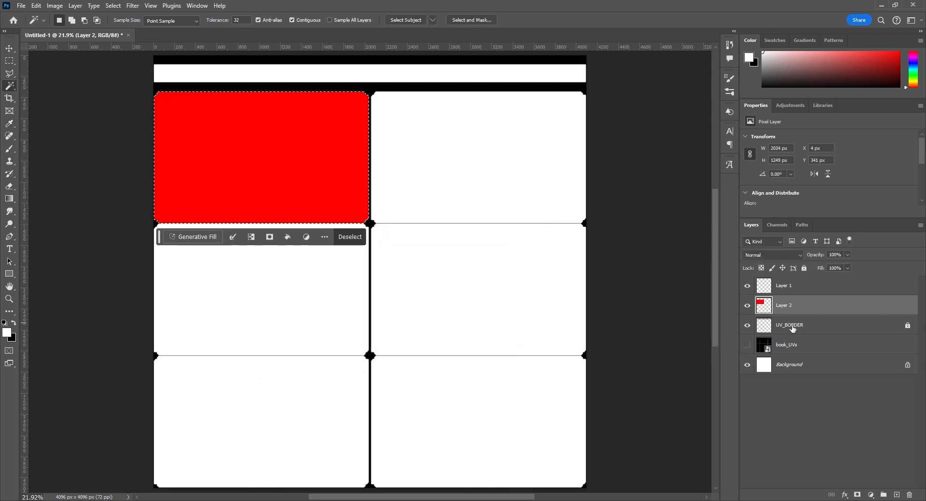
pyautogui.click(799, 326)
pyautogui.click(521, 161)
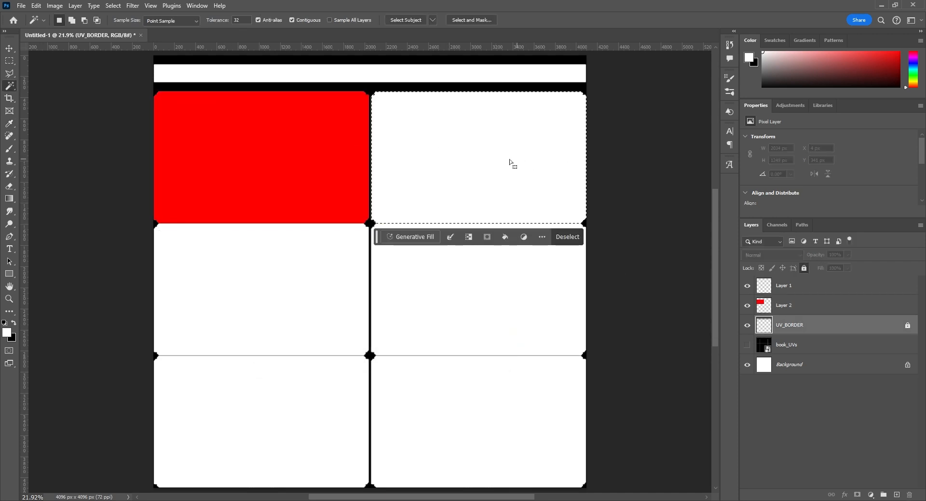
pyautogui.click(791, 306)
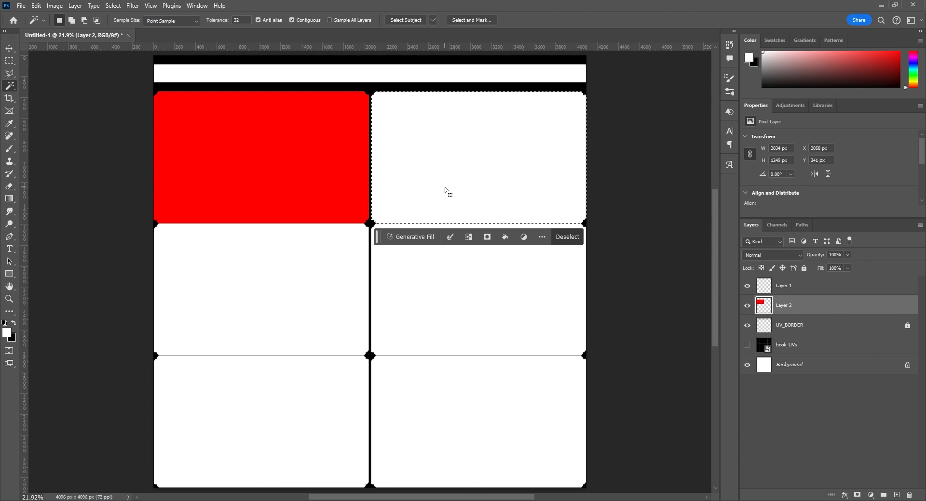
pyautogui.hotkey('shift', 'F5')
pyautogui.click(521, 130)
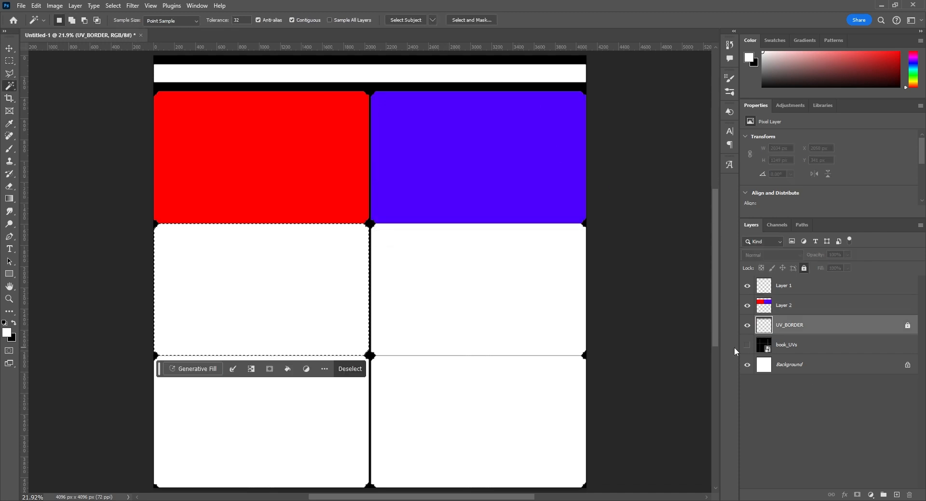
# Fill the middle-left cover area on Layer 2 with cyan 00ffff
pyautogui.click(801, 308)
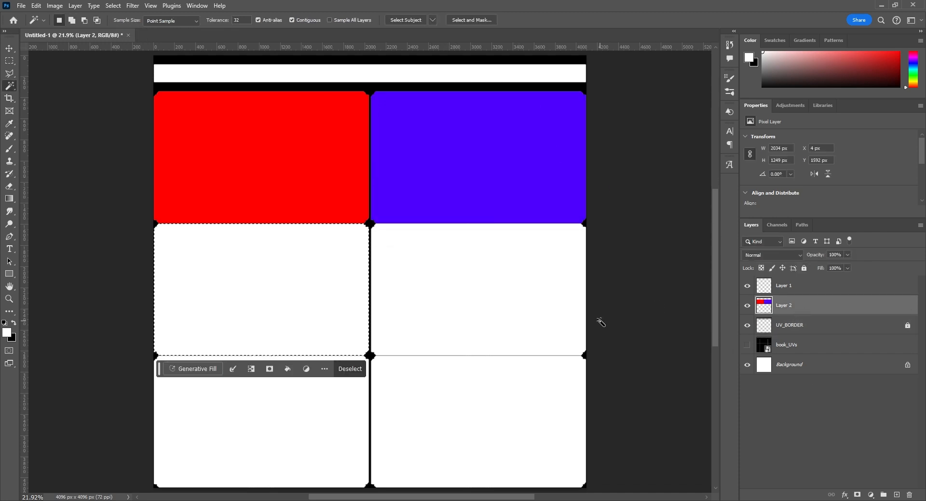
pyautogui.hotkey('shift', 'F5')
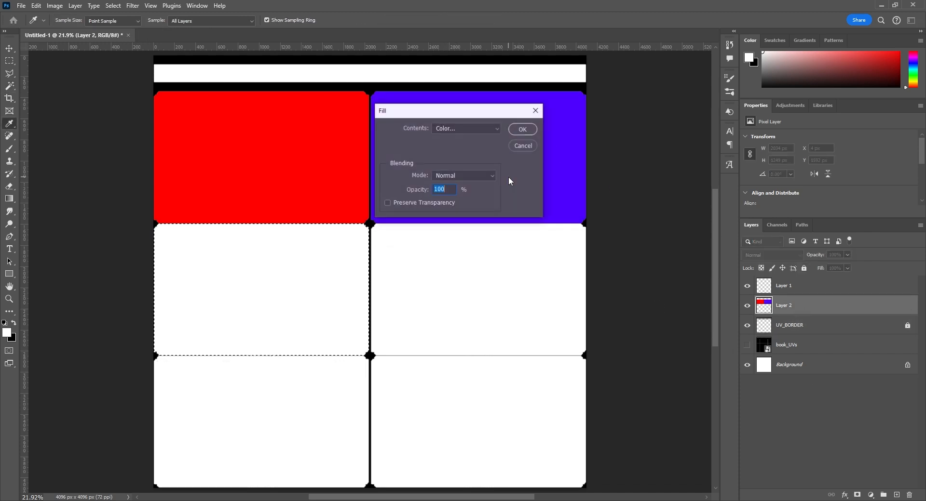
pyautogui.click(487, 129)
pyautogui.click(444, 153)
pyautogui.write('00ffff')
pyautogui.press('Return')
pyautogui.press('Return')
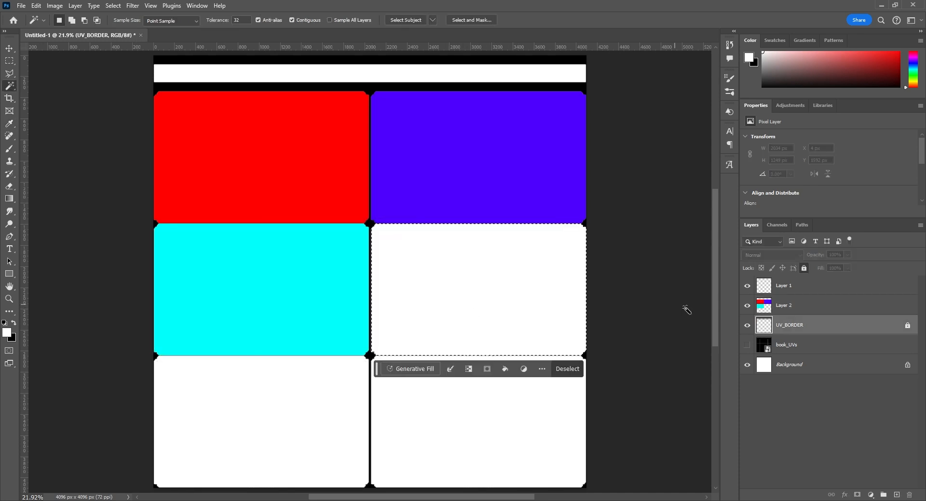
# Fill the middle-right cover area on Layer 2 with bright green
pyautogui.click(791, 305)
pyautogui.hotkey('shift', 'F5')
pyautogui.click(466, 129)
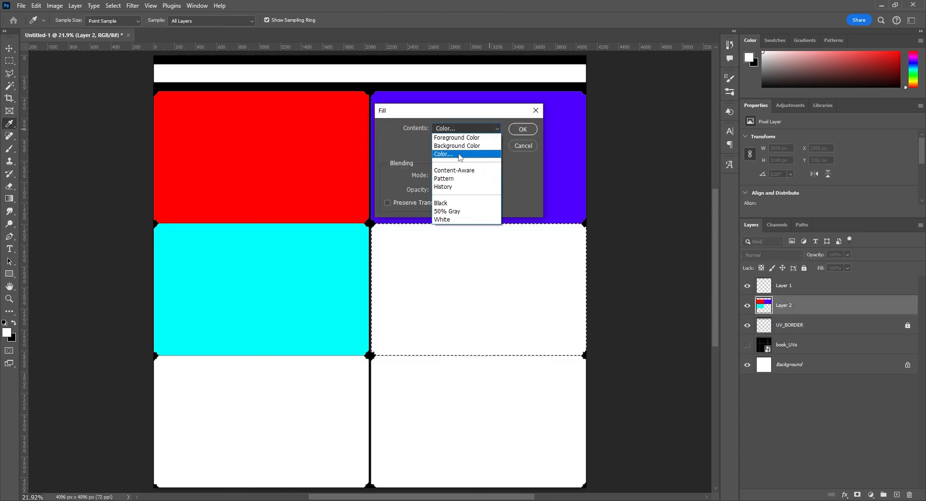
pyautogui.click(443, 153)
pyautogui.click(395, 278)
pyautogui.click(470, 202)
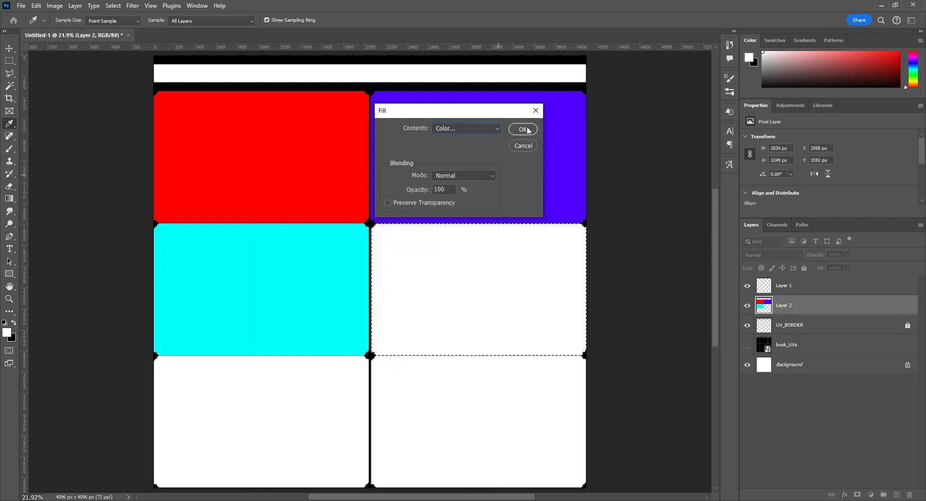
pyautogui.click(522, 129)
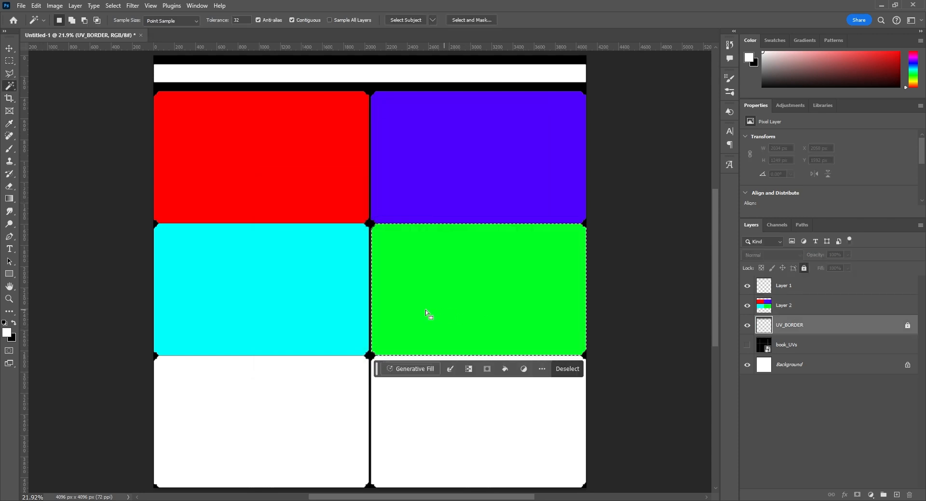
# Select the lower-left cover area with the Magic Wand and fill it with yellow deff00 on Layer 2
pyautogui.click(287, 433)
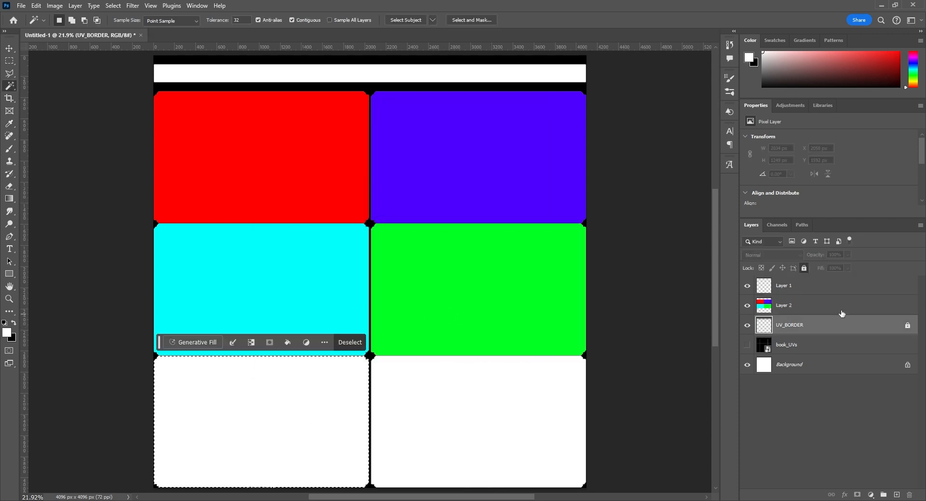
pyautogui.click(809, 305)
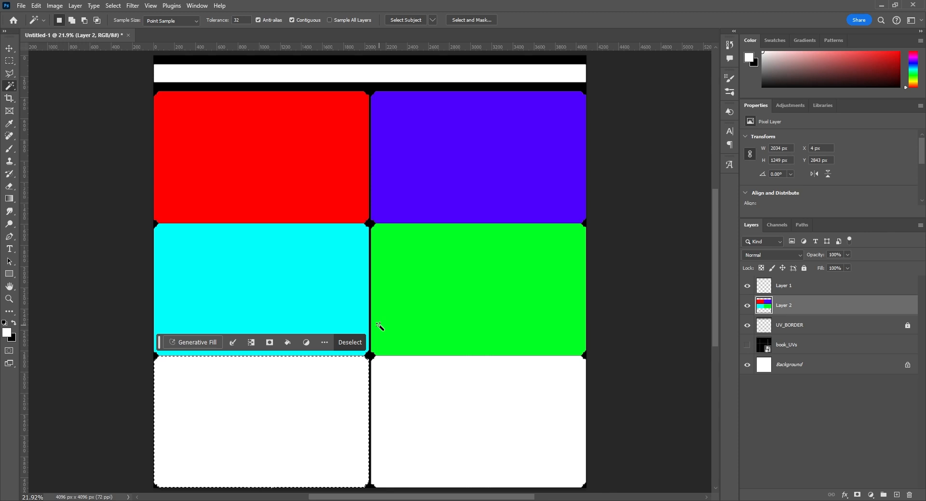
pyautogui.hotkey('shift', 'F5')
pyautogui.click(466, 128)
pyautogui.click(456, 155)
pyautogui.click(395, 308)
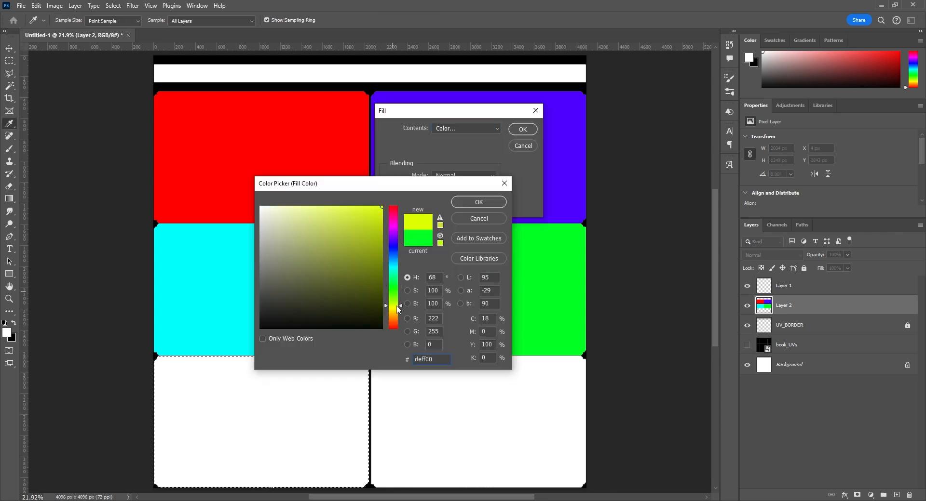
pyautogui.click(478, 203)
pyautogui.click(522, 130)
# Select the lower-right cover area from UV_BORDER, fill it with magenta on Layer 2 and clear the selection
pyautogui.click(790, 324)
pyautogui.click(525, 401)
pyautogui.click(795, 309)
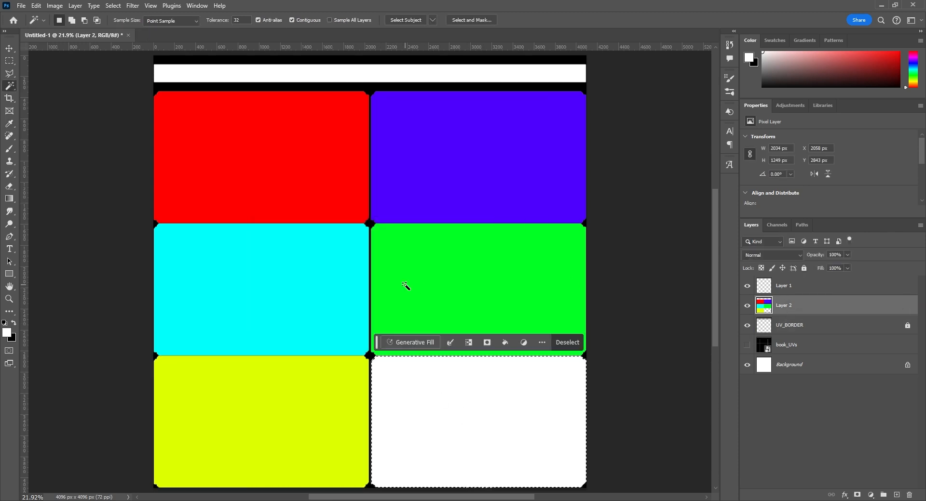
pyautogui.hotkey('shift', 'F5')
pyautogui.click(466, 128)
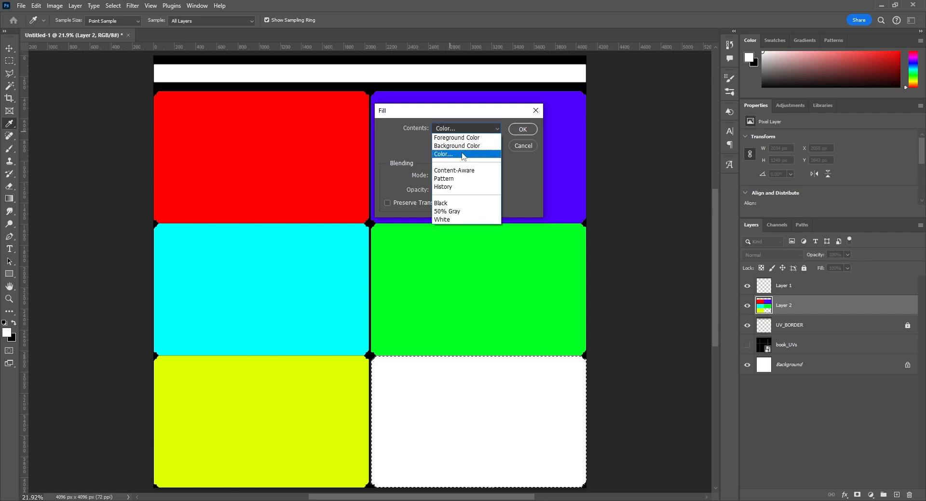
pyautogui.click(457, 154)
pyautogui.click(392, 227)
pyautogui.click(477, 203)
pyautogui.click(522, 129)
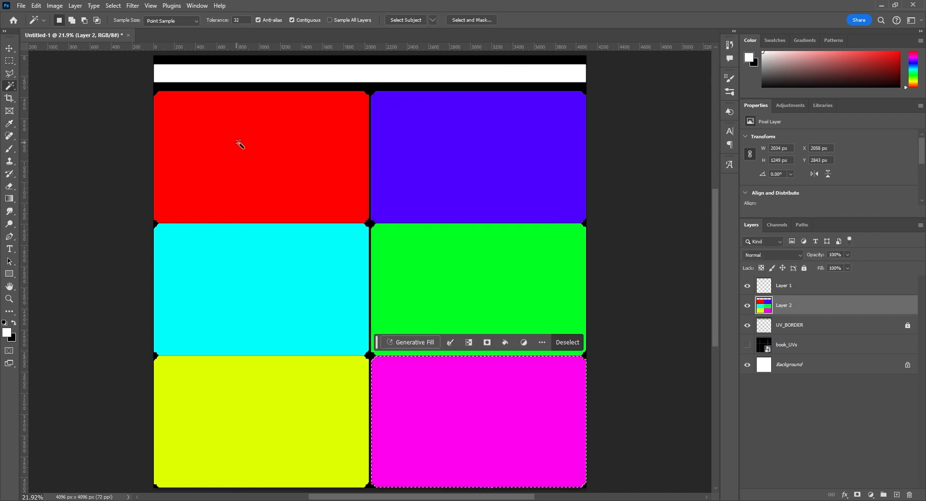
pyautogui.hotkey('ctrl', 'd')
# Save a copy of the texture as the PNG file book_BaseColor in the maya_modeling_texturing_book folder
pyautogui.click(21, 5)
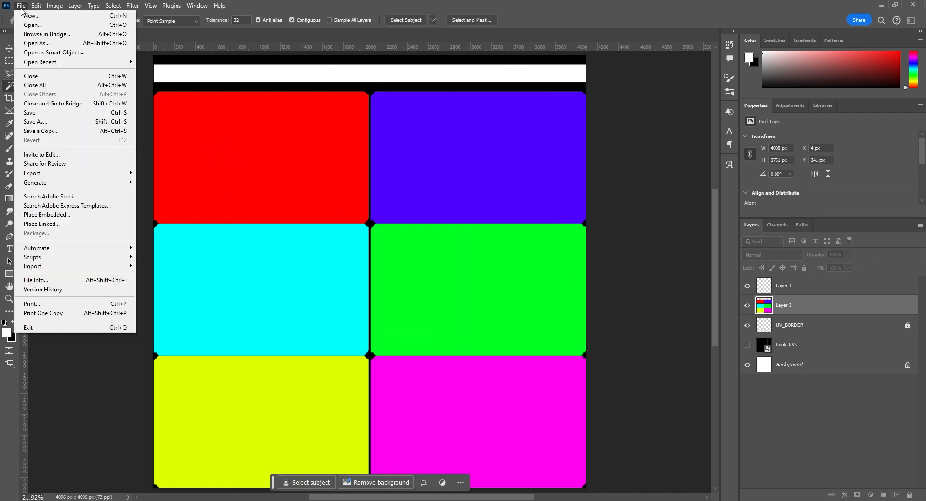
pyautogui.click(41, 130)
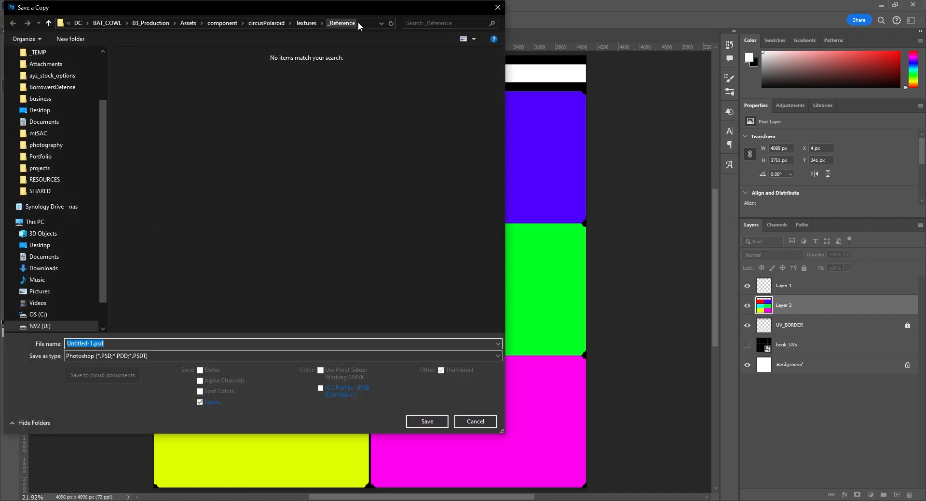
pyautogui.click(241, 356)
pyautogui.click(121, 310)
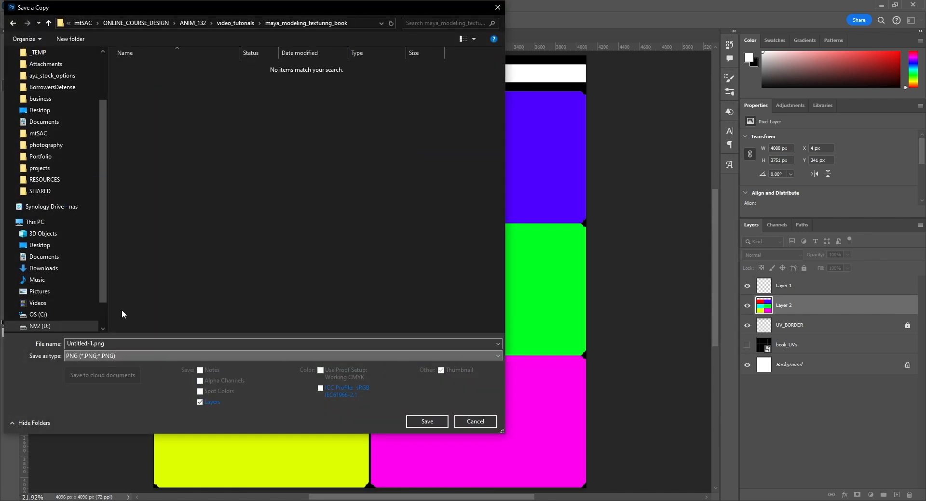
pyautogui.click(96, 344)
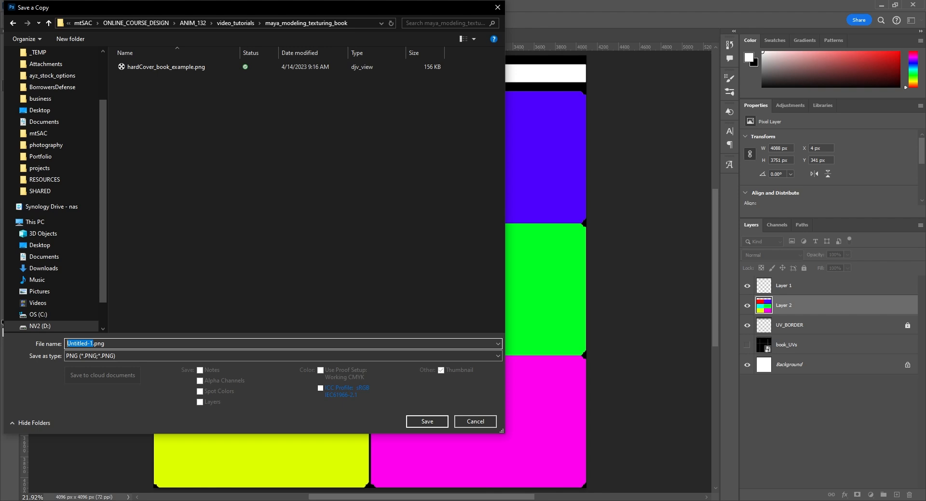
pyautogui.write('book_BaseC')
pyautogui.press('Return')
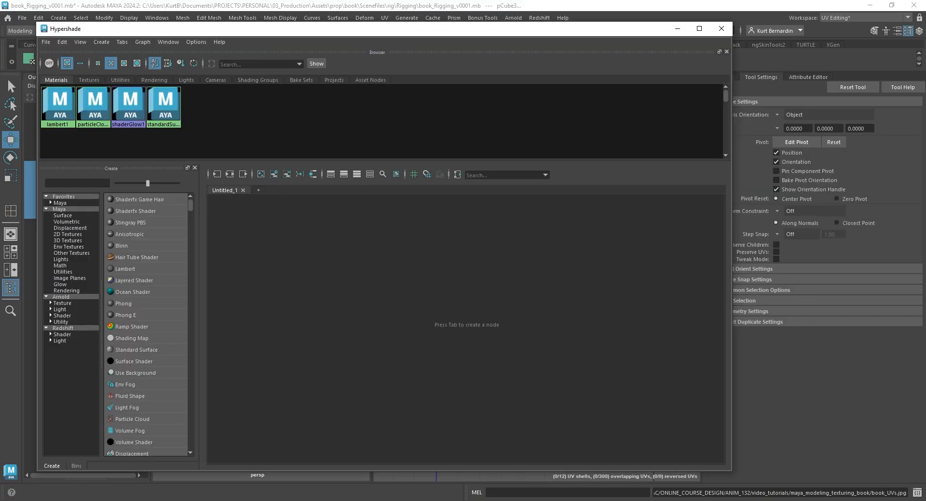
# In Maya's Hypershade, create a Lambert material and connect the book_BaseColor.png file texture to its Color
pyautogui.click(99, 183)
pyautogui.write('lamb')
pyautogui.moveTo(399, 276); pyautogui.dragTo(401, 277)
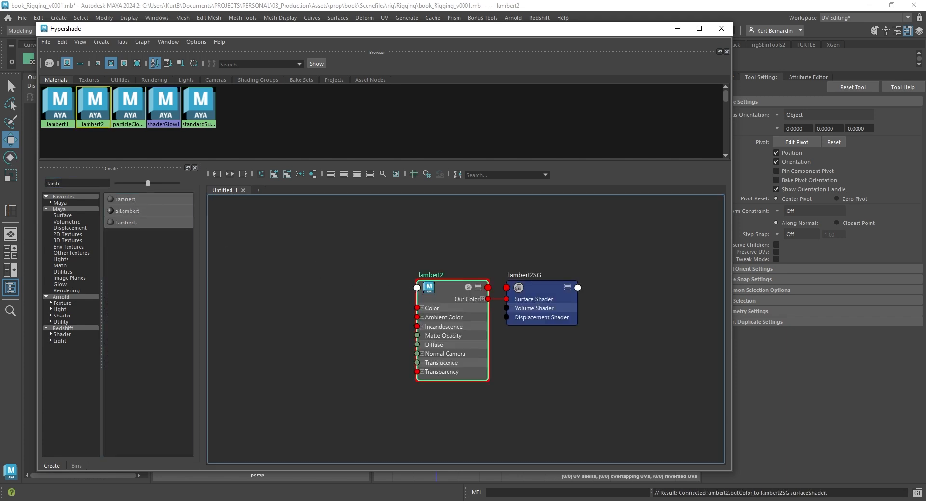
pyautogui.moveTo(444, 377); pyautogui.dragTo(262, 256)
pyautogui.moveTo(387, 276); pyautogui.dragTo(417, 308)
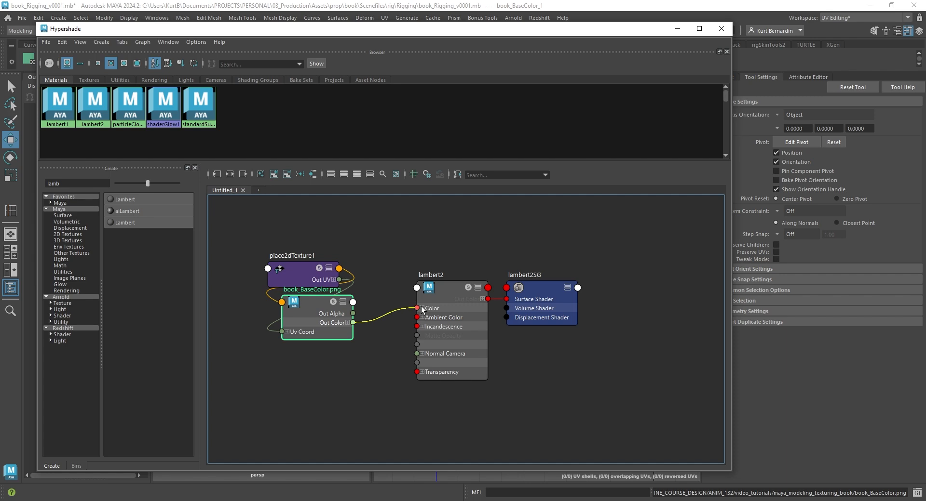
# Assign the new Lambert material to all six books, pCube1 to pCube6, and clear the selection
pyautogui.click(62, 166)
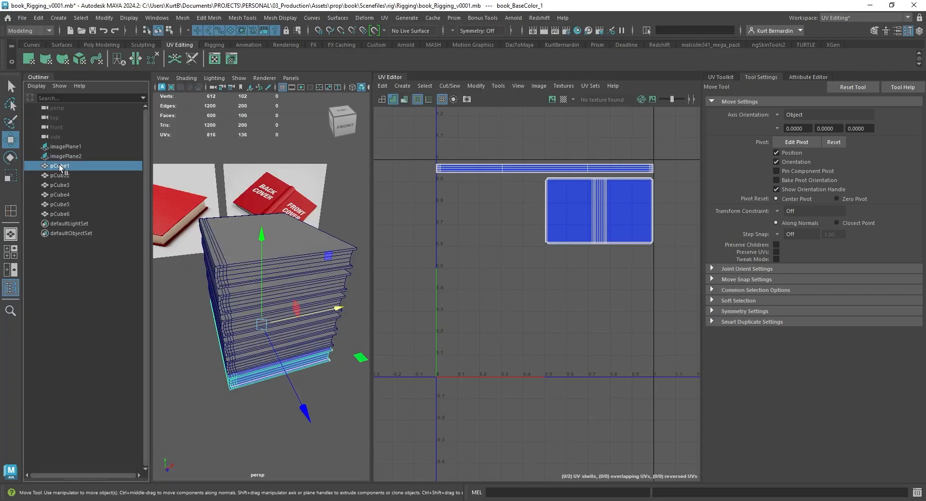
pyautogui.keyDown('shift'); pyautogui.click(59, 214); pyautogui.keyUp('shift')
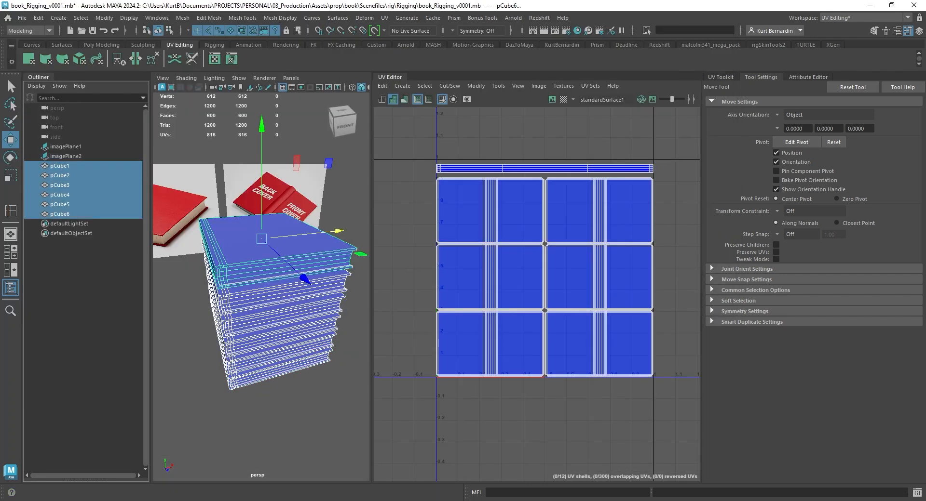
pyautogui.click(246, 432)
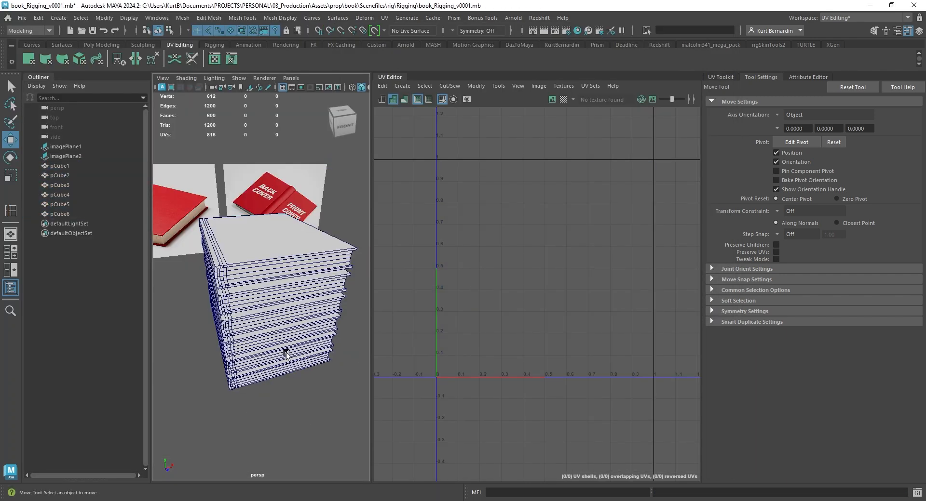
# Switch to the General workspace and turn on textured display in the perspective view
pyautogui.click(862, 18)
pyautogui.click(839, 28)
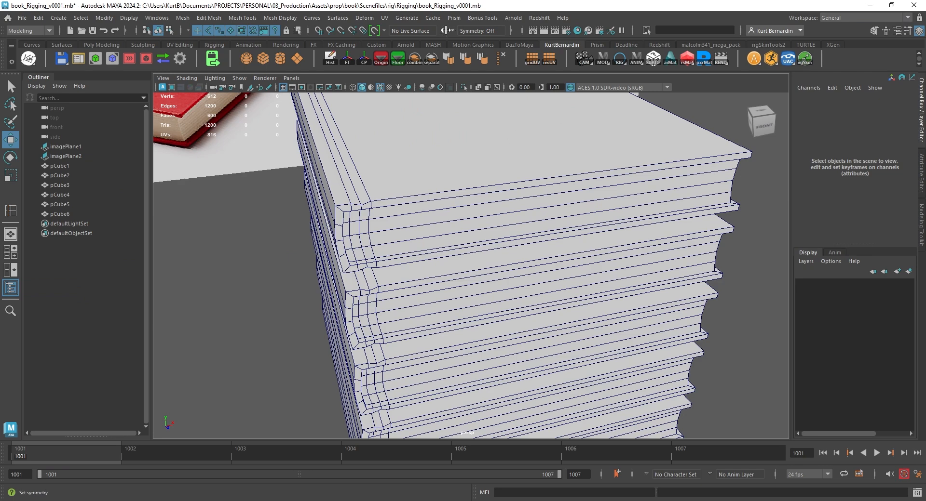
pyautogui.click(390, 88)
# Frame the whole textured book stack in the perspective view and select all six books
pyautogui.scroll(-6, 397, 185)
pyautogui.keyDown('alt'); pyautogui.moveTo(397, 186); pyautogui.dragTo(612, 207); pyautogui.keyUp('alt')
pyautogui.moveTo(480, 155); pyautogui.dragTo(623, 434)
pyautogui.keyDown('alt'); pyautogui.moveTo(634, 257); pyautogui.dragTo(608, 149); pyautogui.keyUp('alt')
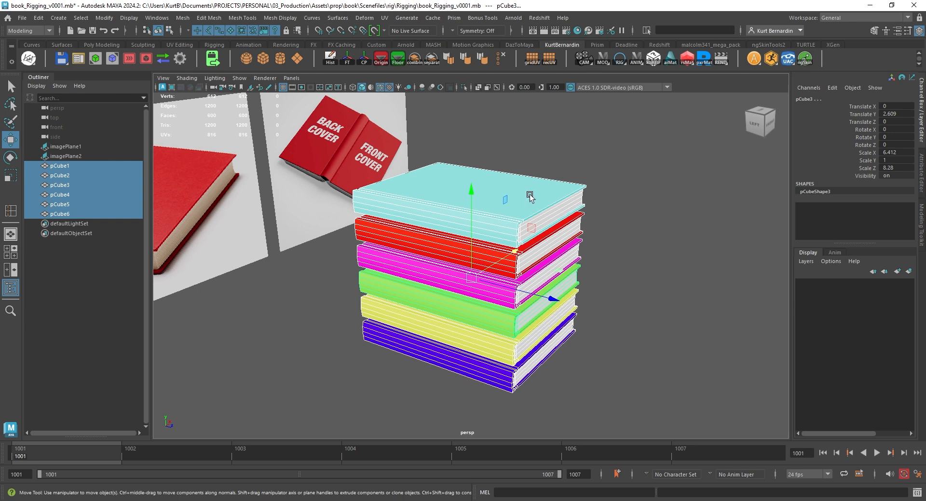